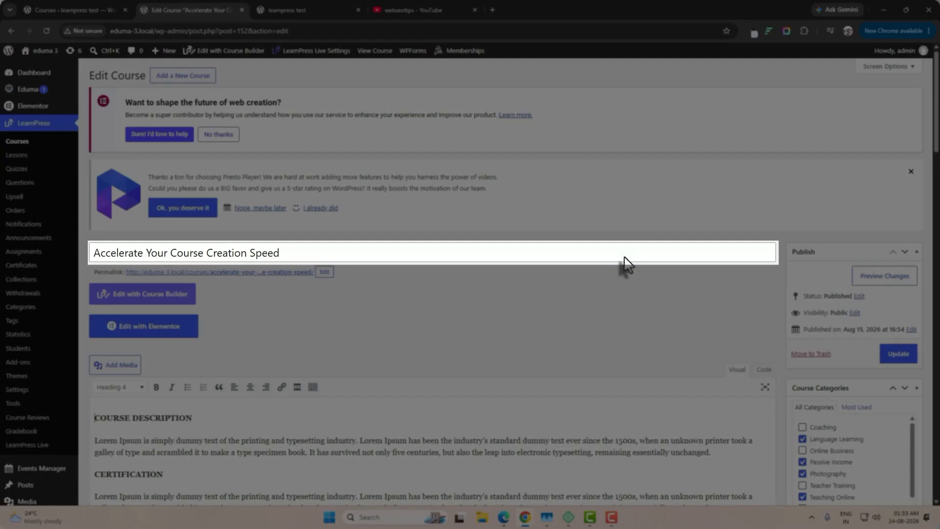
# Step: Look through the existing course's description, categories, tags, featured image and course settings
pyautogui.scroll(-5, 681, 329)
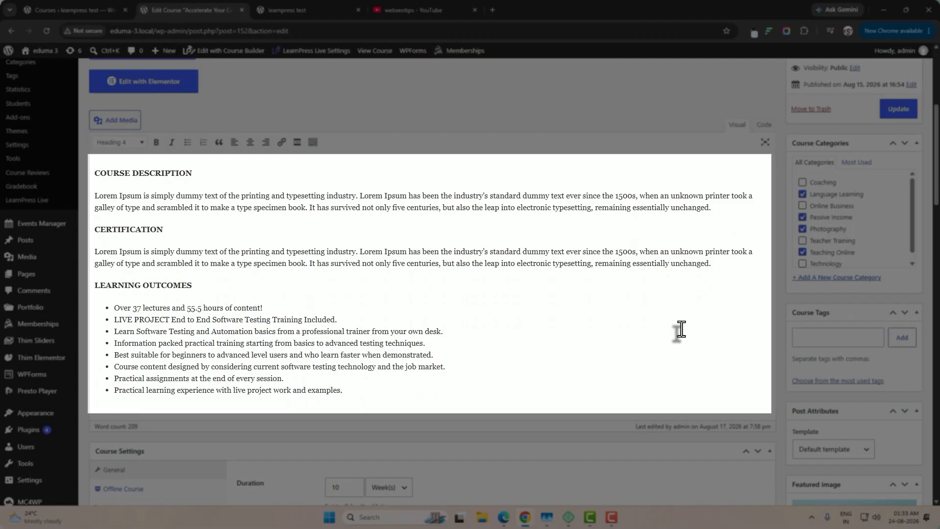
pyautogui.scroll(-5, 830, 192)
pyautogui.scroll(2, 818, 189)
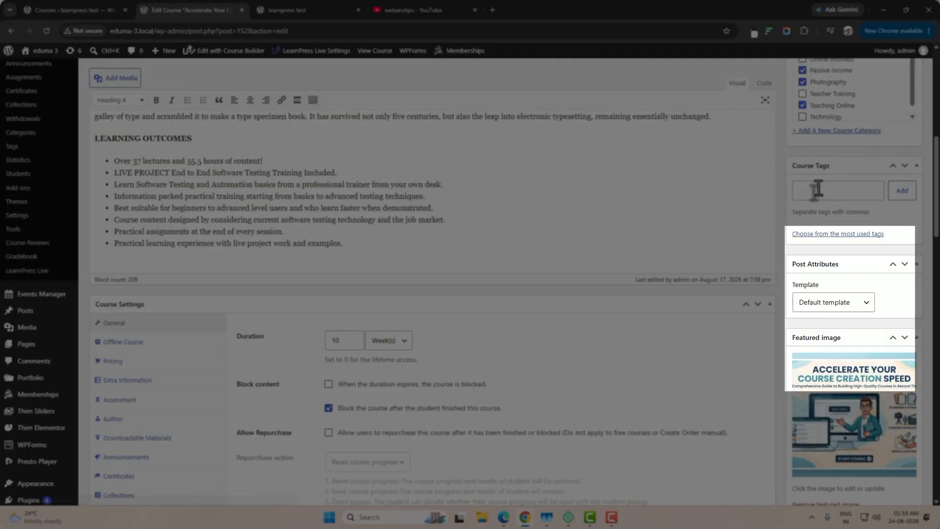
pyautogui.scroll(-2, 692, 204)
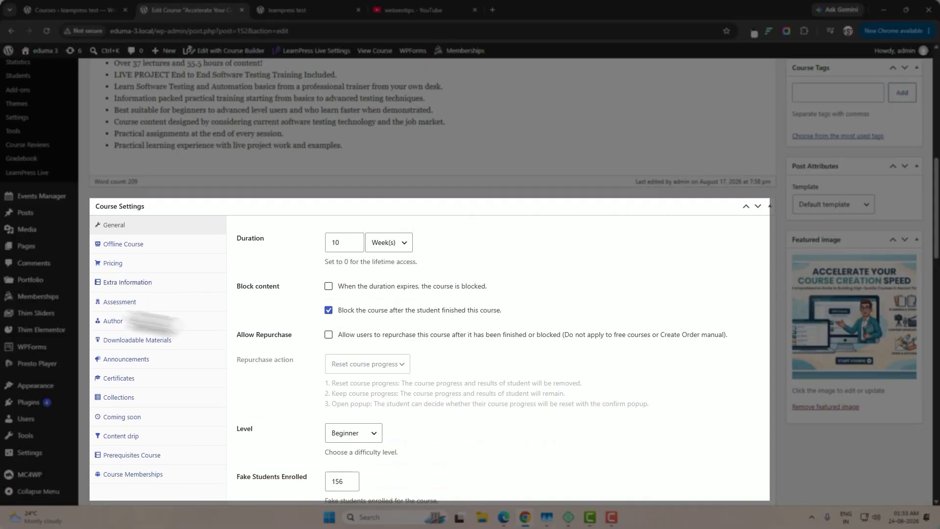
pyautogui.scroll(-10, 457, 380)
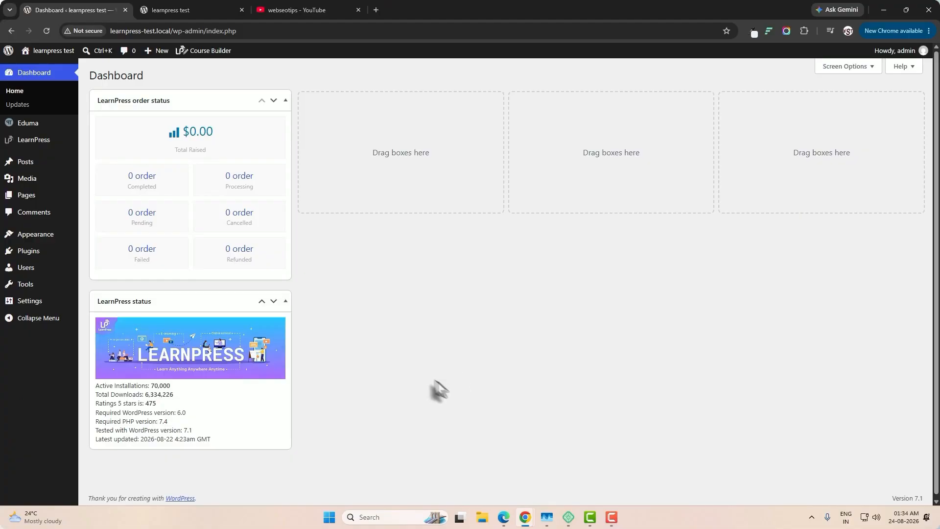
# Step: Start a new LearnPress course from the site's course list
pyautogui.moveTo(44, 143)
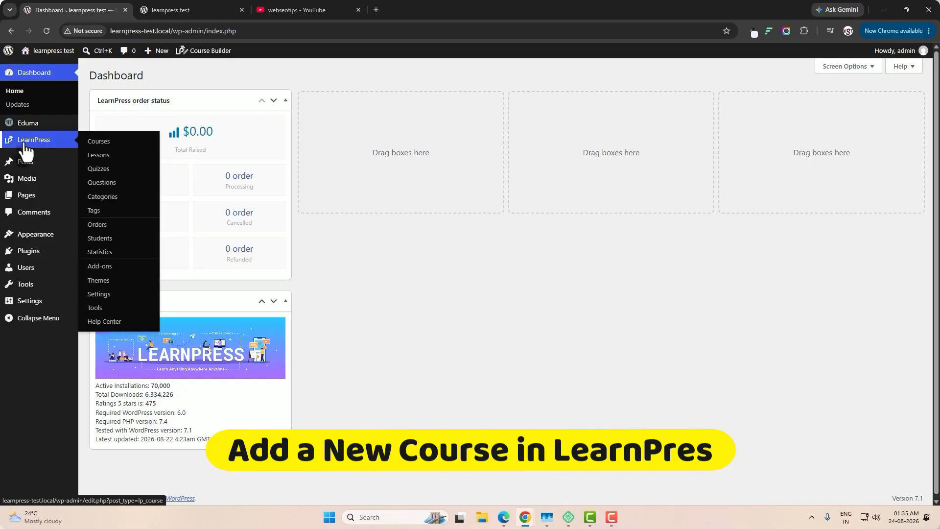
pyautogui.click(98, 143)
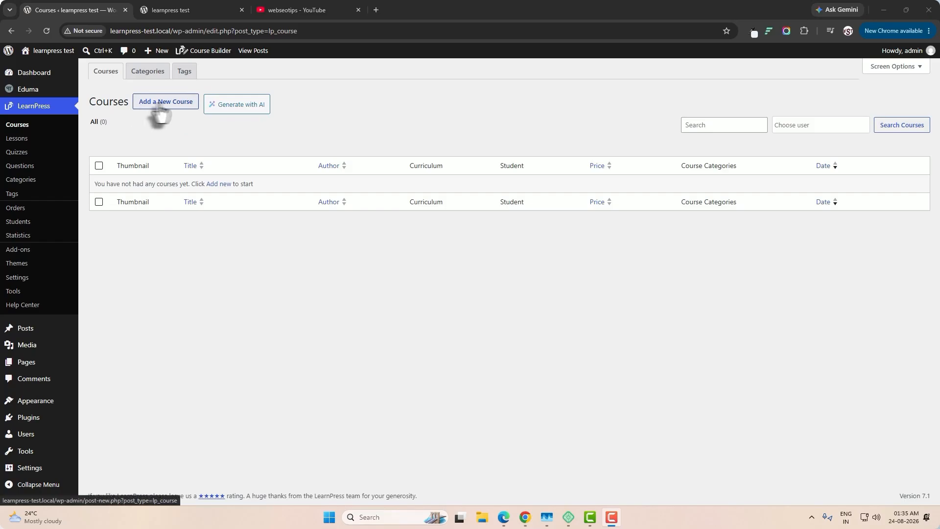
pyautogui.click(187, 109)
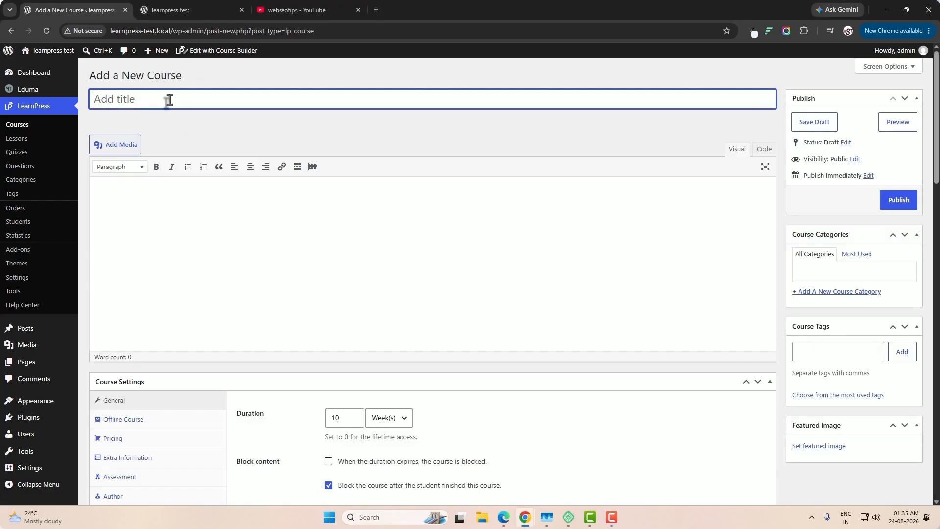
# Step: Title the course "Accelerate Your Course Creation Speed" and fill in its content with the course description, certification and learning outcomes sections
pyautogui.click(169, 100)
pyautogui.write('Accelerate Your Course Creation Speed')
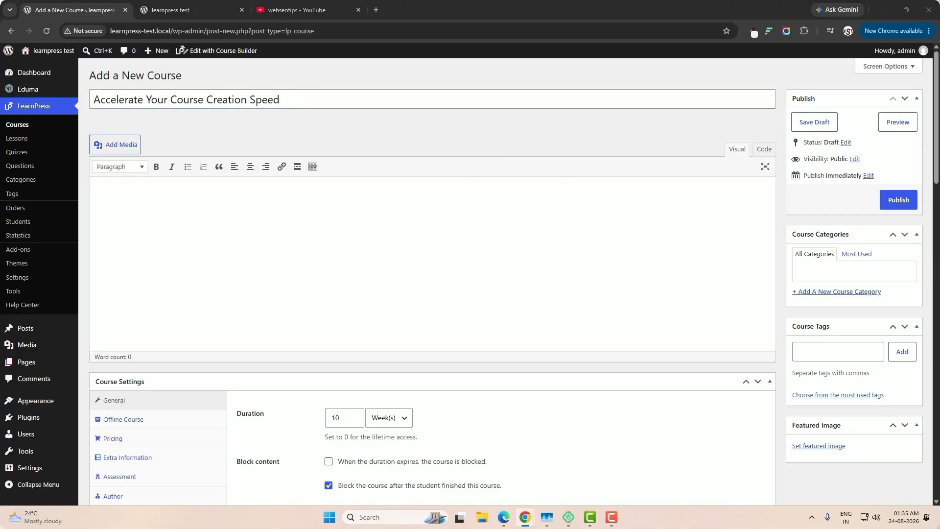
pyautogui.click(357, 253)
pyautogui.write("COURSE DESCRIPTION Lorem Ipsum is simply dummy text of the printing and typesetting industry. Lorem Ipsum has been the industry's standard dummy text ever since the 1500s, when an unknown printer took a galley of type and scrambled it to make a type specimen book. It has survived not only five centuries, but also the leap into electronic typesetting, remaining essentially unchanged. CERTIFICATION Lorem Ipsum is simply dummy text of the printing and typesetting industry. Lorem Ipsum has been the industry's standard dummy text ever since the 1500s, when an unknown printer took a galley of type and scrambled it to make a type specimen book. It has survived not only five centuries, but also the leap into electronic typesetting, remaining essentially unchanged. LEARNING OUTCOMES Over 37 lectures and 55.5 hours of content! LIVE PROJECT End to End Software Testing Training Included. Learn Software Testing and Automation basics from a professional trainer from your own desk. Information packed practical training starting from basics to advanced testing techniques. Best suitable for beginners to advanced level users and who learn faster when demonstrated. Course content designed by considering current software testing technology and the job market. Practical assignments at the end of every session. Practical learning experience with live project work and examples.")
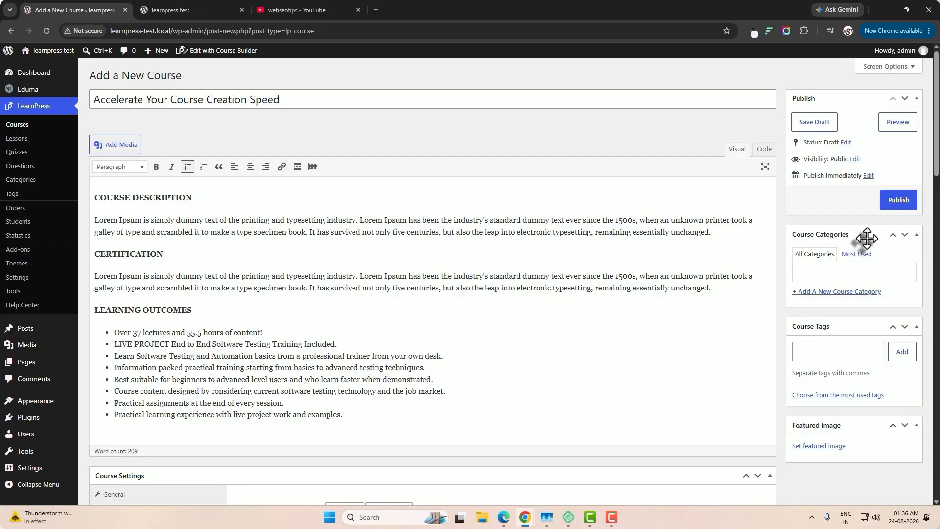
# Step: Create a new course category named "Coaching" for the course
pyautogui.click(838, 293)
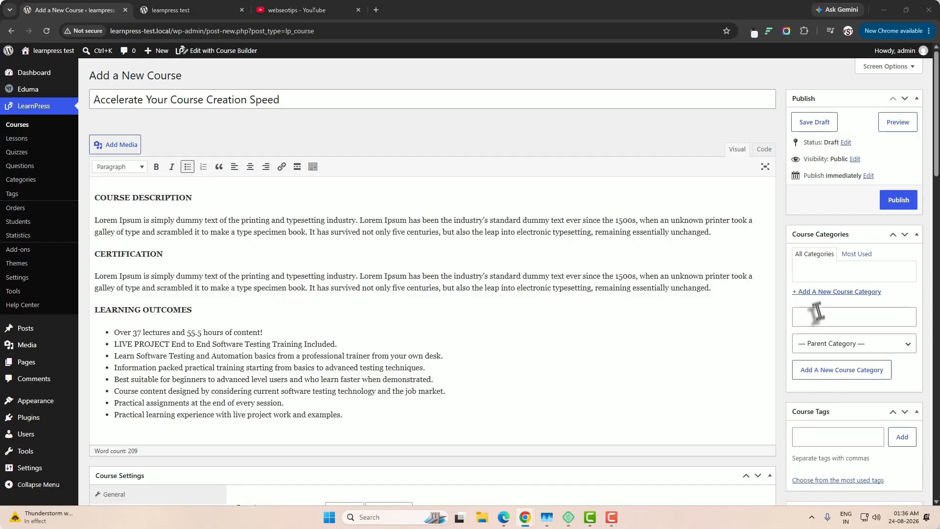
pyautogui.write('Coaching')
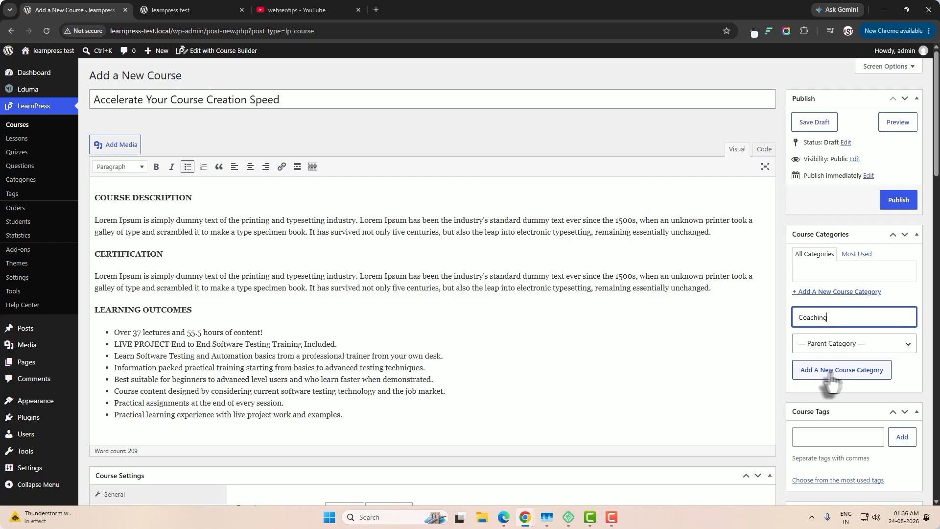
pyautogui.click(867, 374)
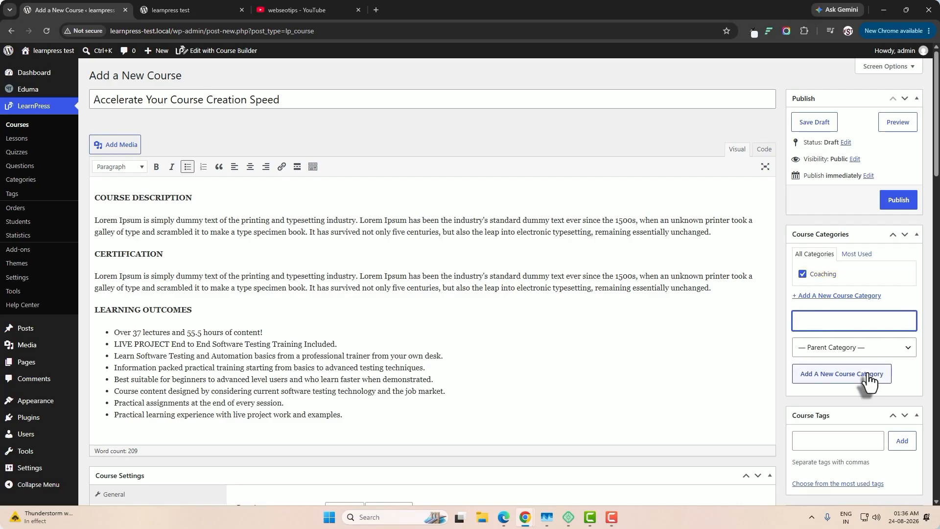
# Step: Create a course category named "Lifestyle" with "Coaching" as its parent category
pyautogui.write('Lifestyle')
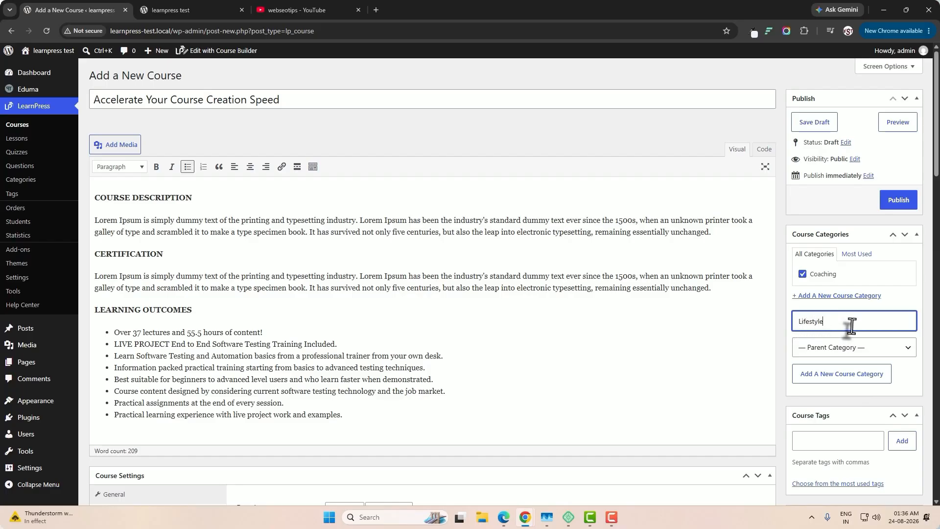
pyautogui.click(848, 350)
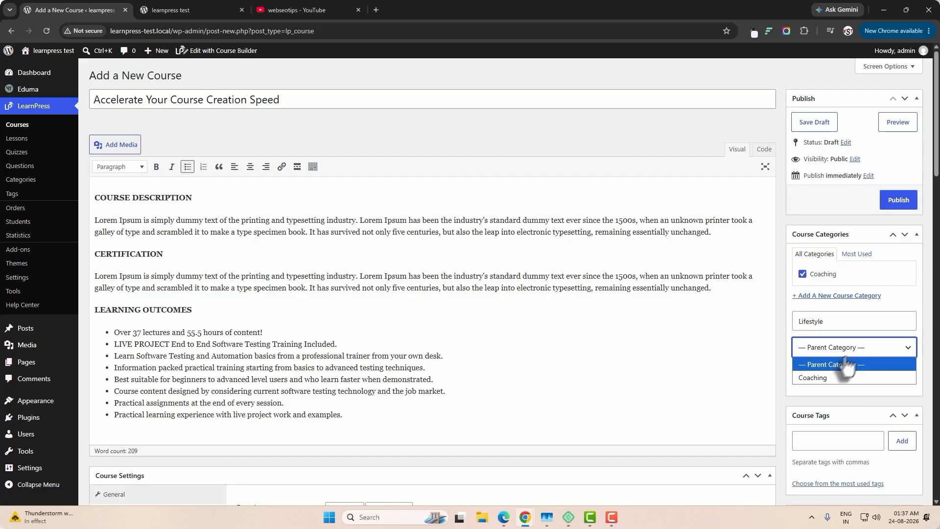
pyautogui.click(823, 377)
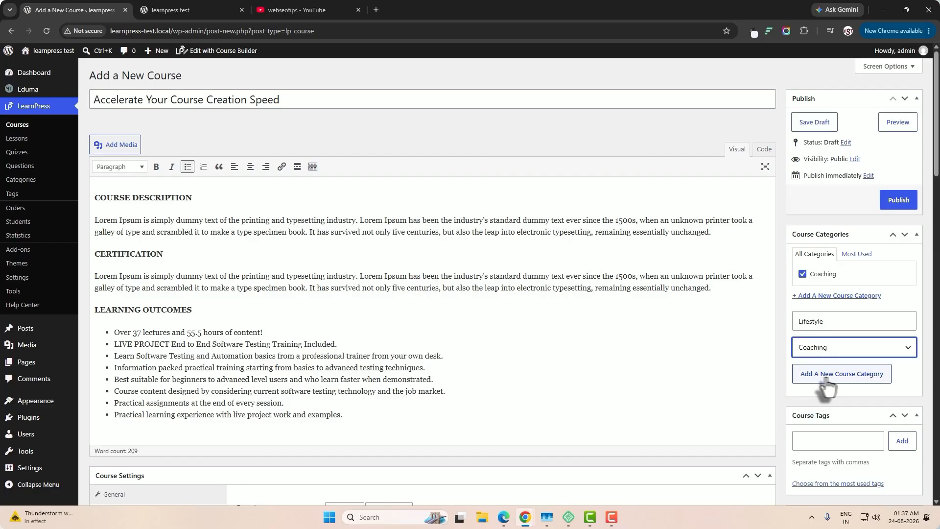
pyautogui.click(868, 378)
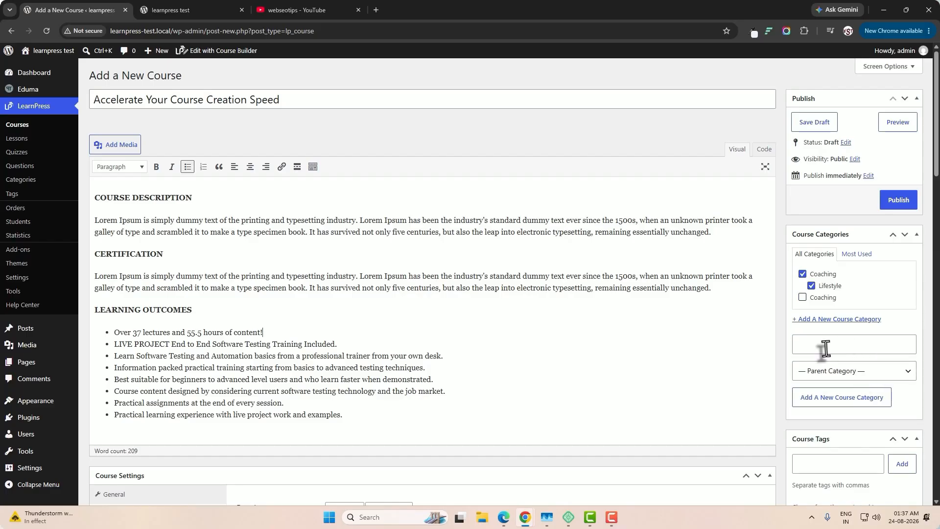
# Step: Add the course tag "Accelerate"
pyautogui.scroll(-1, 825, 372)
pyautogui.click(824, 414)
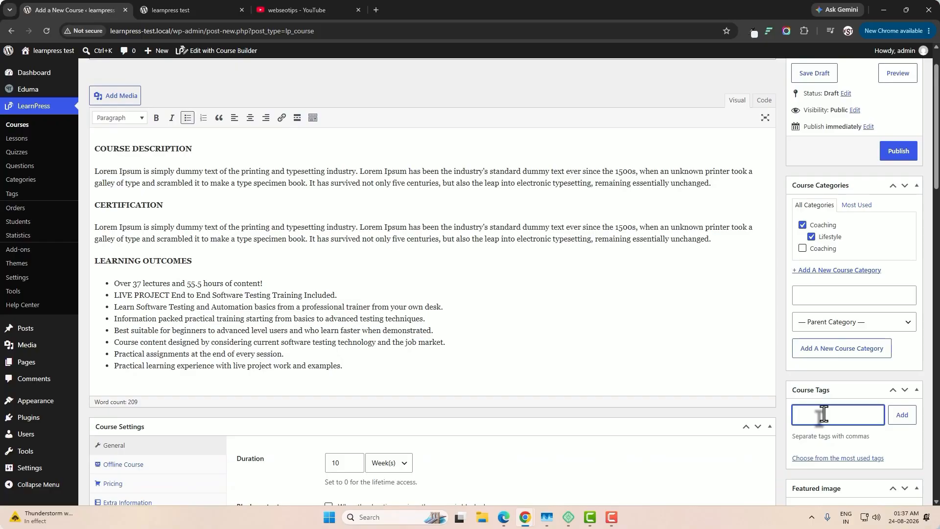
pyautogui.write('Accelerate')
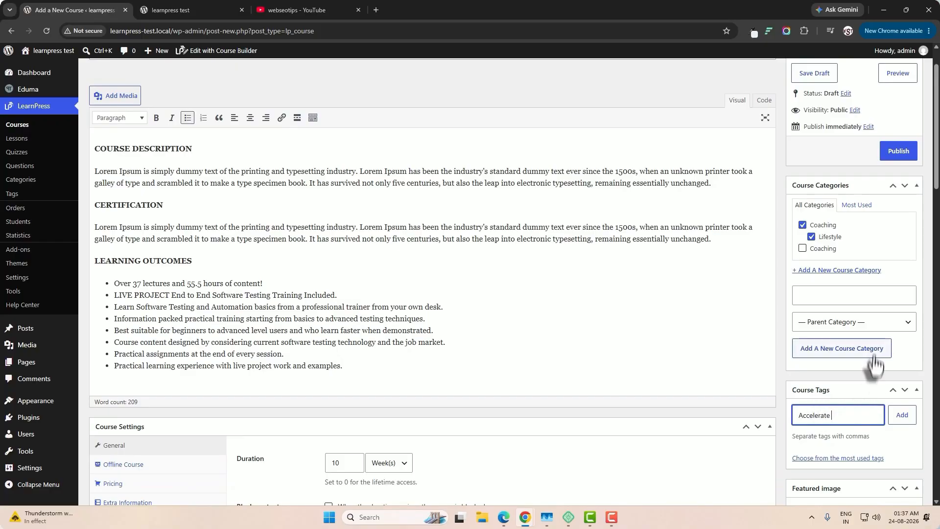
pyautogui.click(900, 422)
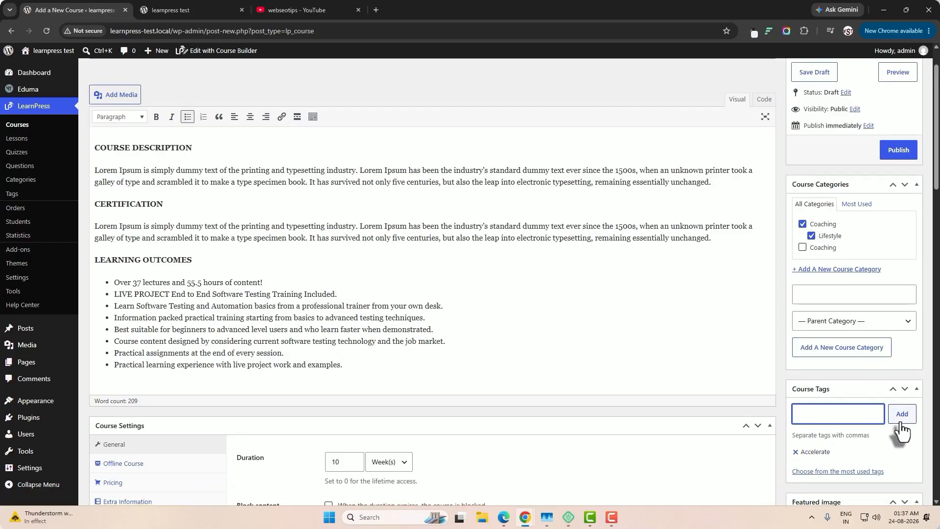
# Step: Upload the "Accelerate Your Course Creation Speed" picture from the Downloads folder and set it as the course's featured image
pyautogui.scroll(-3, 901, 431)
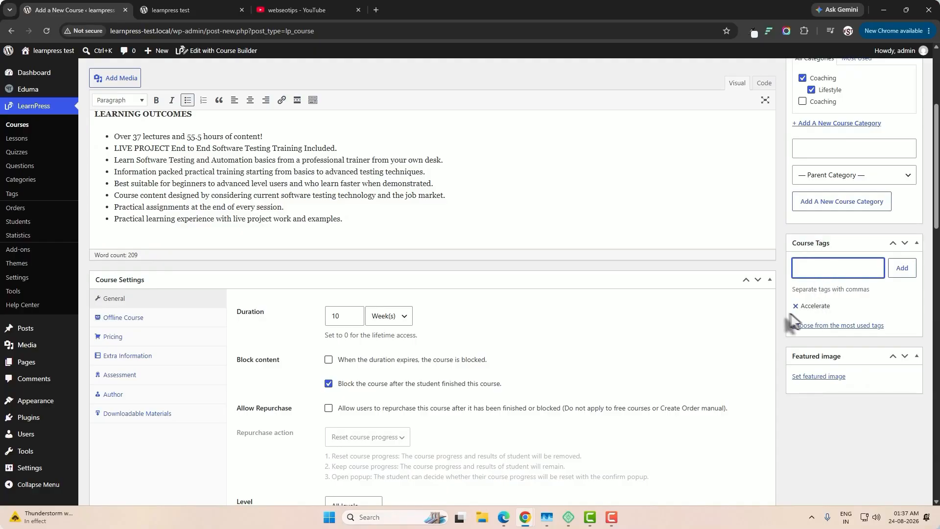
pyautogui.scroll(-1, 832, 313)
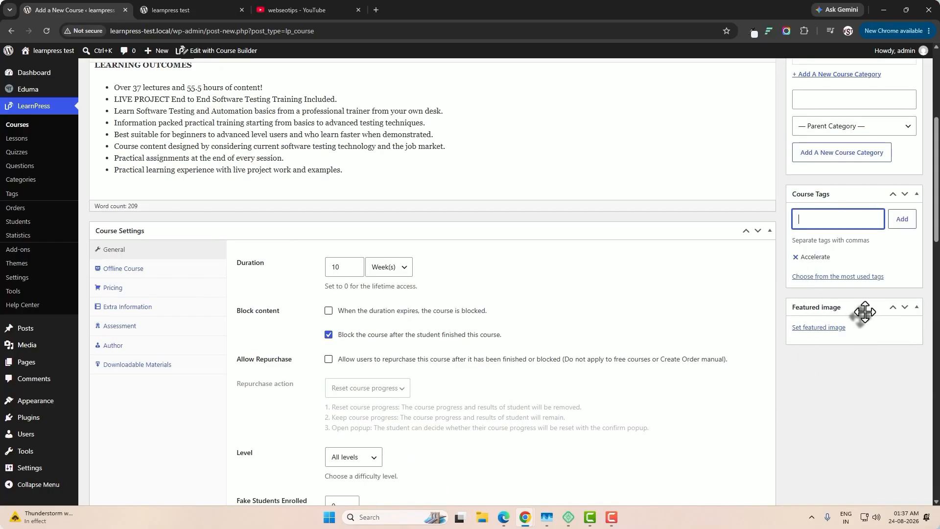
pyautogui.click(809, 330)
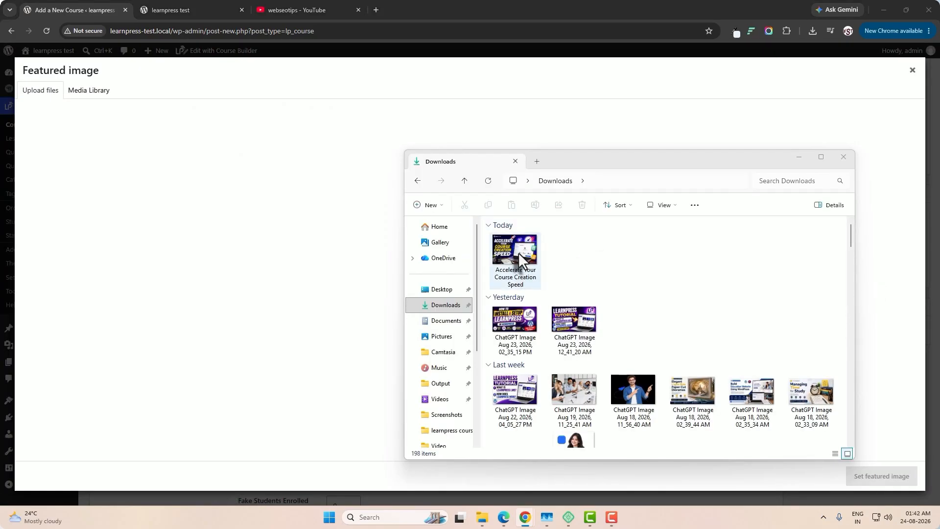
pyautogui.moveTo(515, 254); pyautogui.dragTo(323, 234)
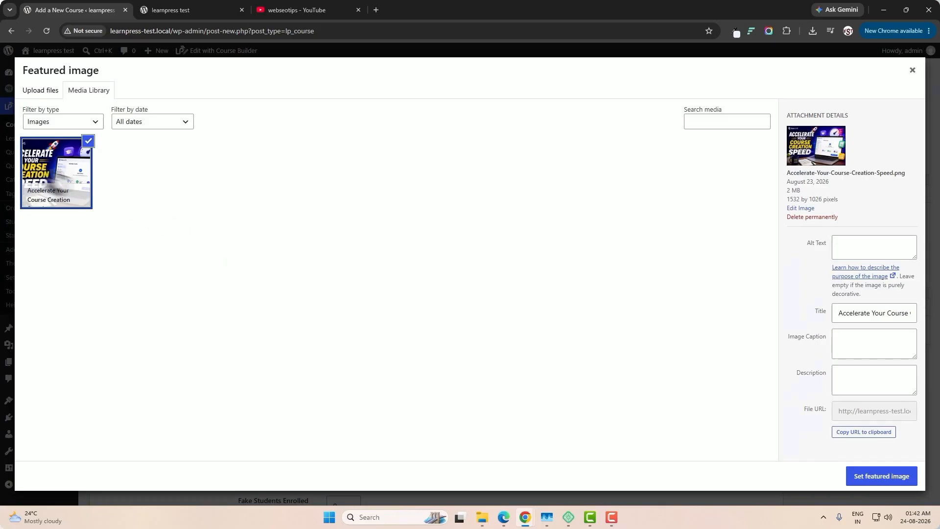
pyautogui.click(880, 482)
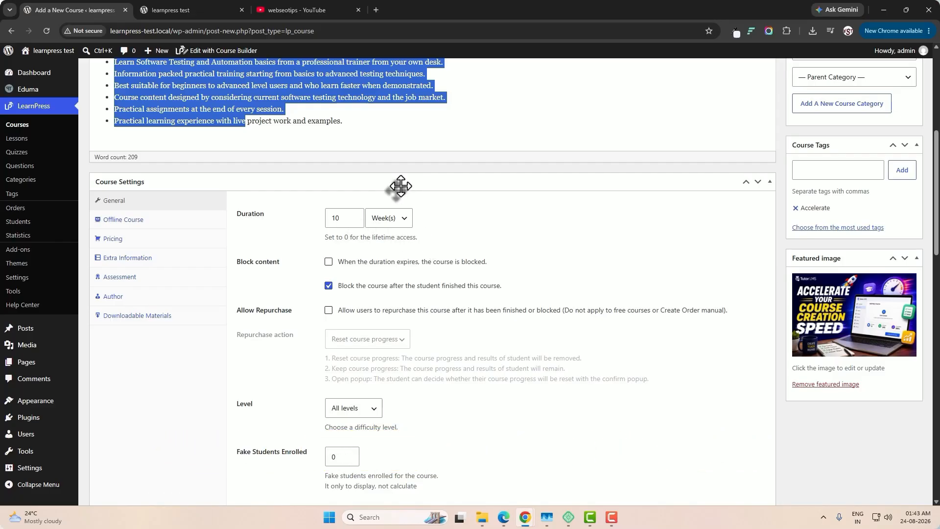
# Step: Set the course duration to 0 for lifetime access
pyautogui.doubleClick(337, 219)
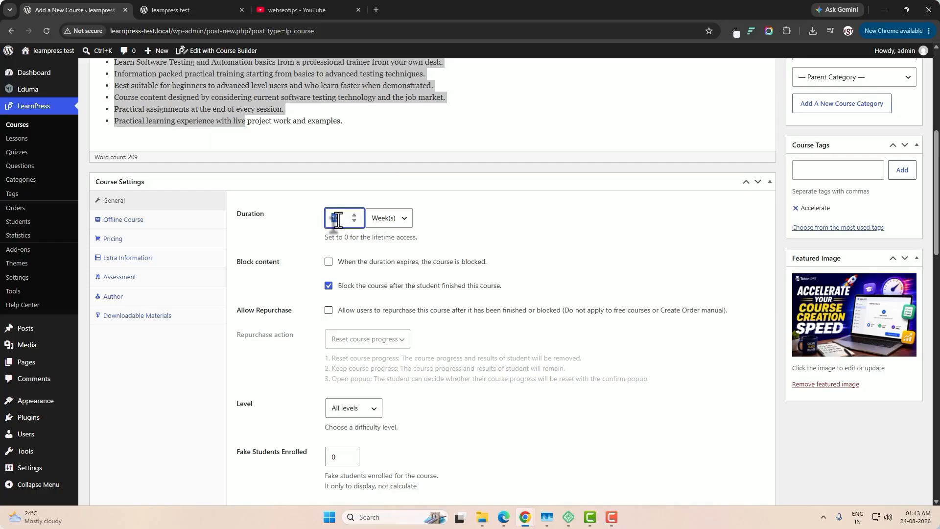
pyautogui.write('0')
pyautogui.click(468, 237)
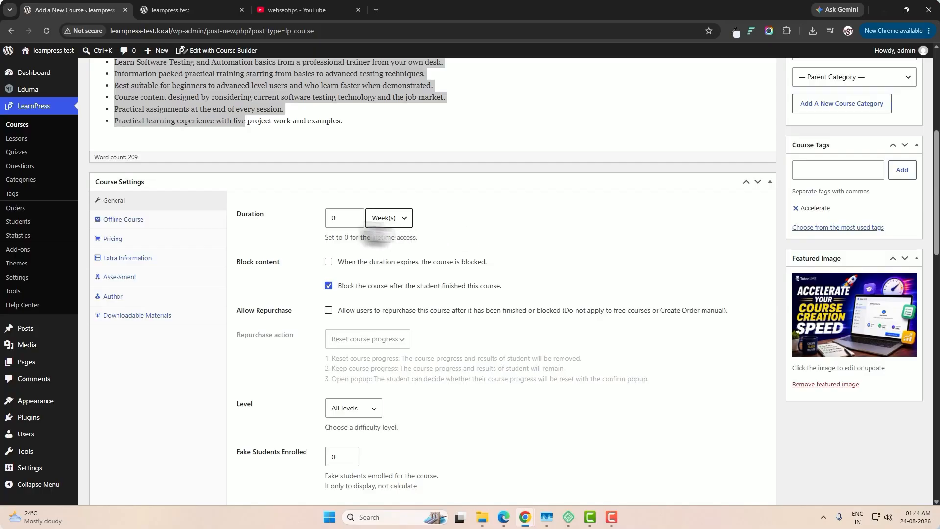
# Step: Set the course duration to 3 with Week(s) as the unit
pyautogui.doubleClick(327, 219)
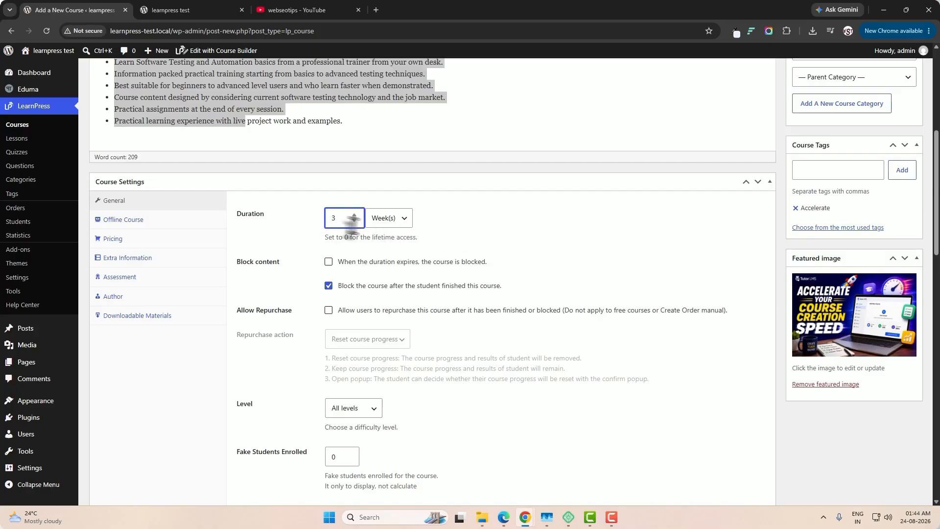
pyautogui.click(384, 218)
pyautogui.click(383, 275)
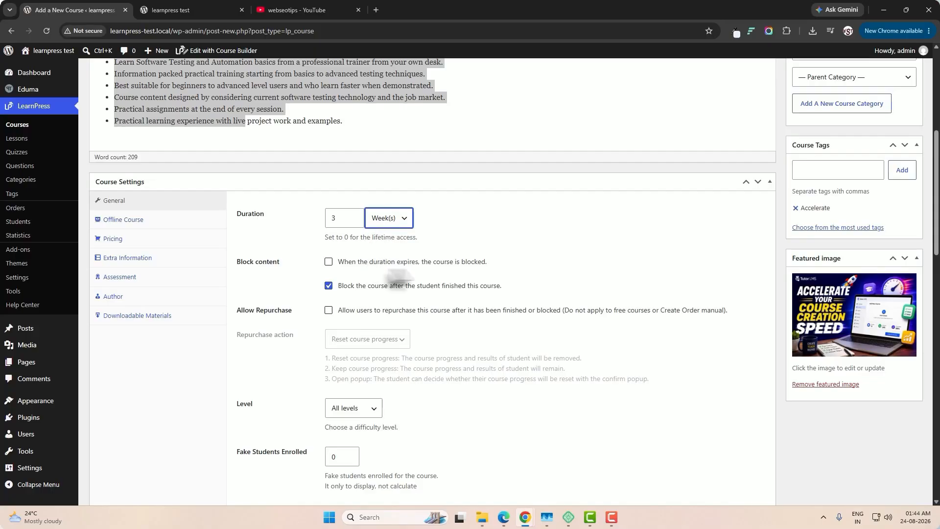
# Step: Turn on blocking of course content both when the duration expires and after the student has finished the course
pyautogui.click(329, 262)
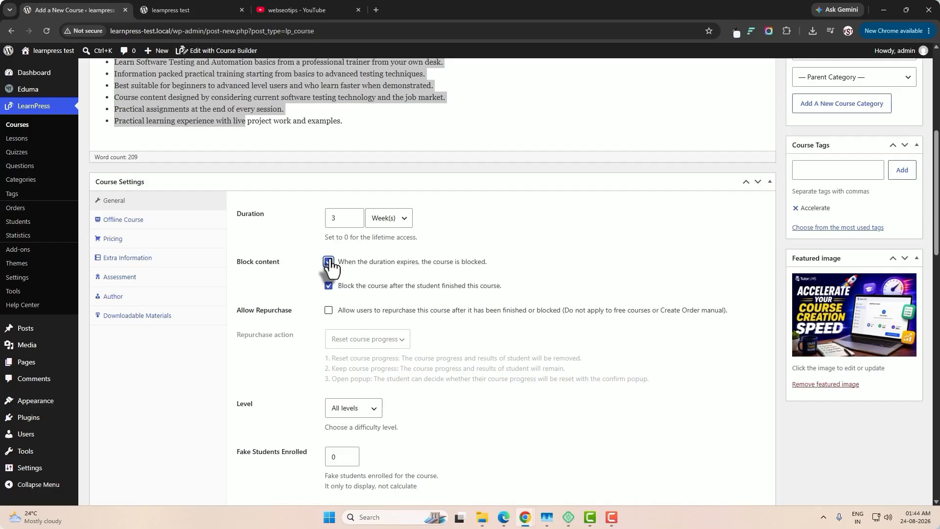
pyautogui.click(328, 285)
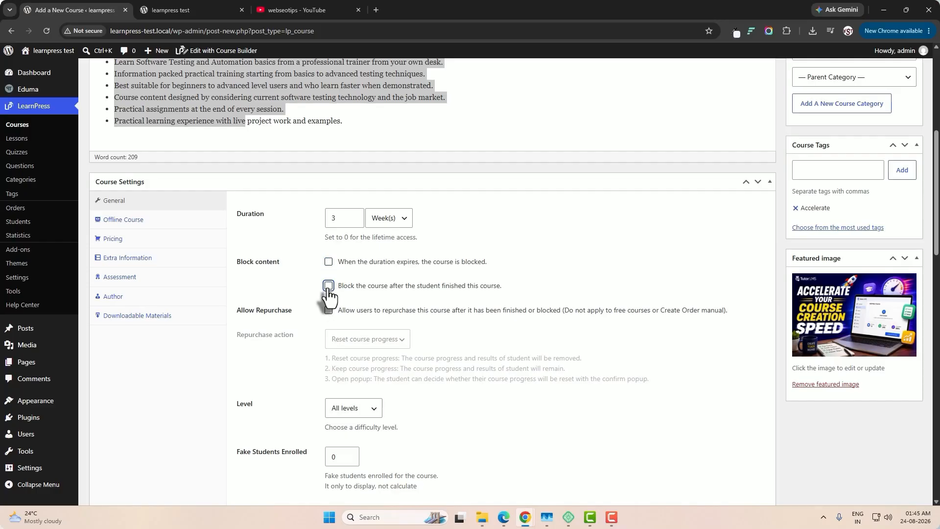
pyautogui.click(328, 286)
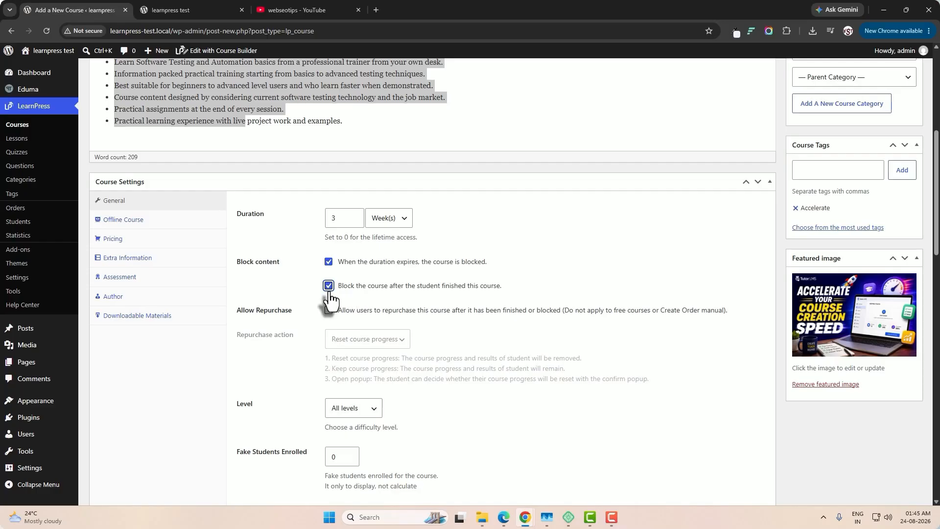
# Step: Allow users to repurchase the course after it has been finished or blocked
pyautogui.scroll(-1, 329, 296)
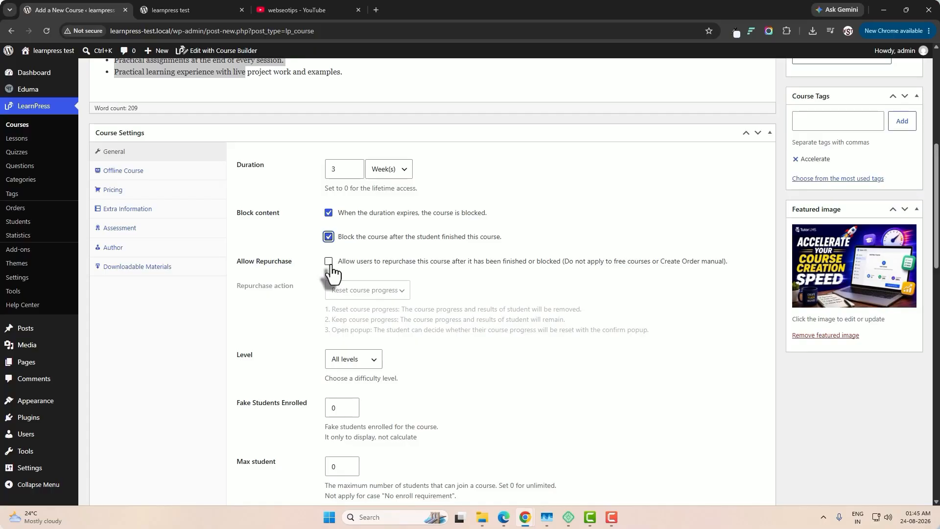
pyautogui.click(327, 263)
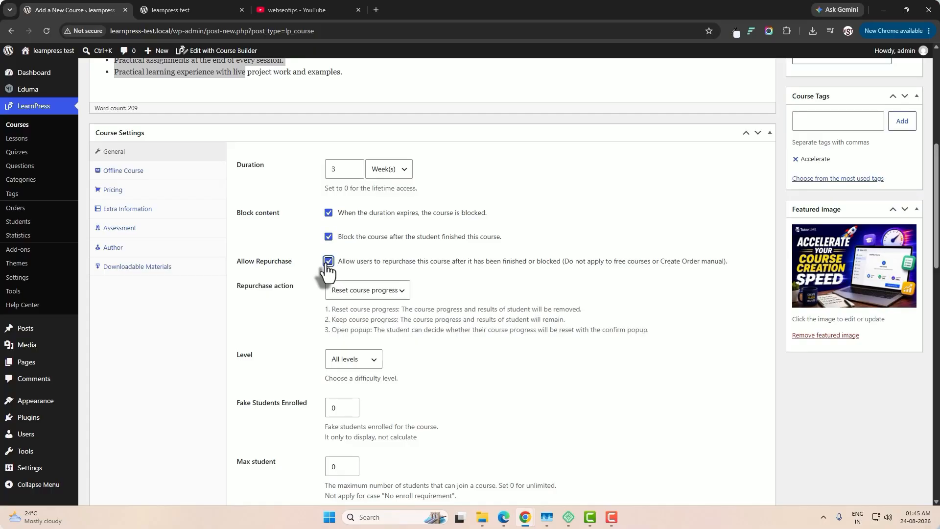
pyautogui.click(327, 262)
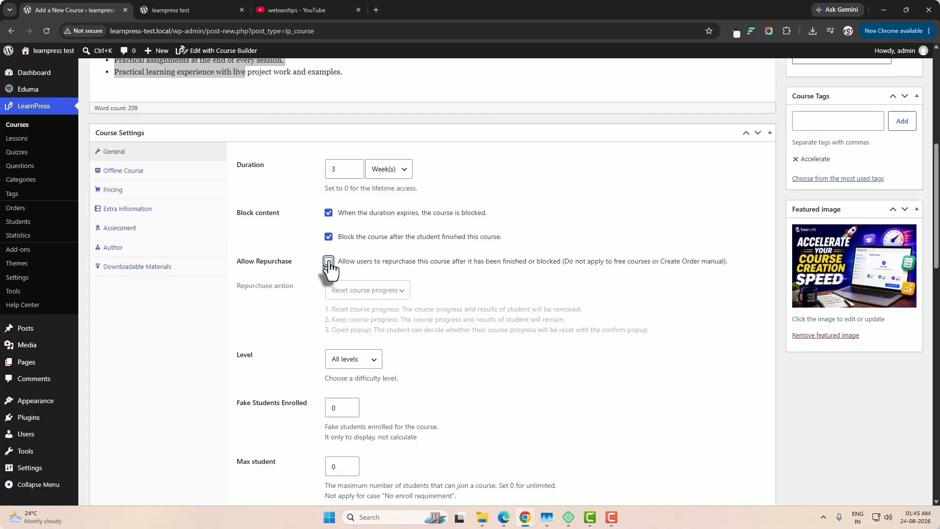
pyautogui.click(328, 261)
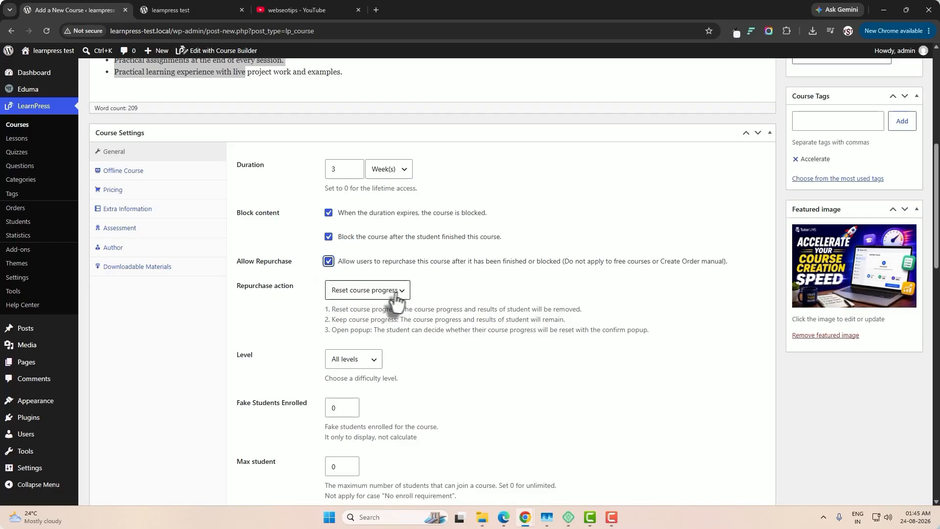
# Step: Choose Reset course progress as the repurchase action and set the course level to Beginner
pyautogui.click(397, 293)
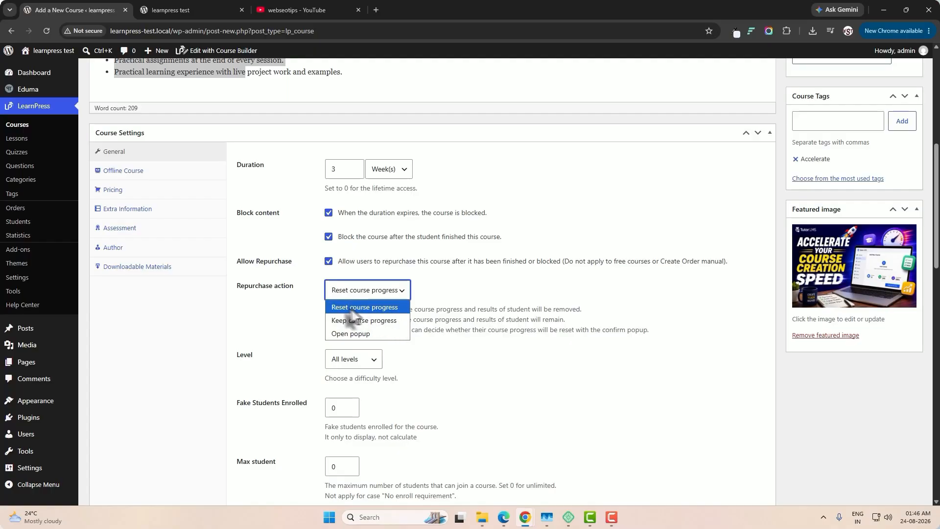
pyautogui.click(388, 309)
pyautogui.scroll(-2, 426, 338)
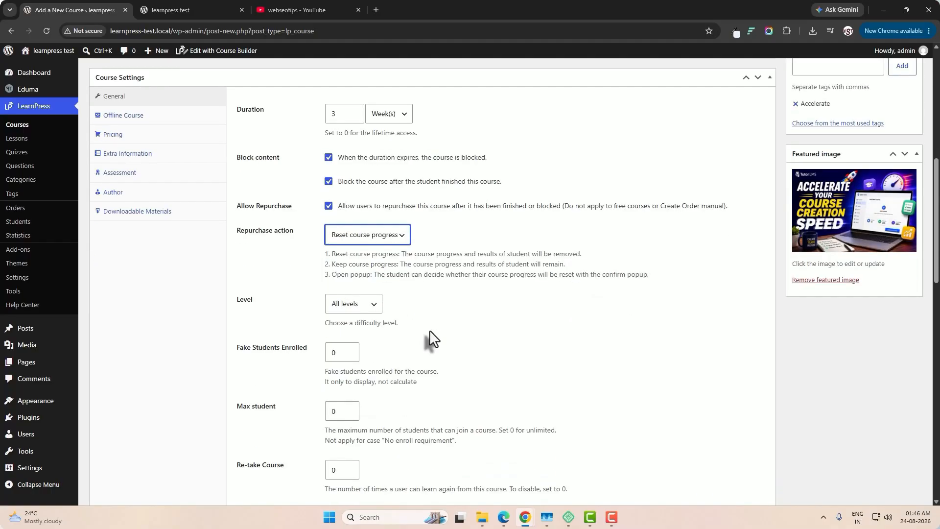
pyautogui.click(369, 265)
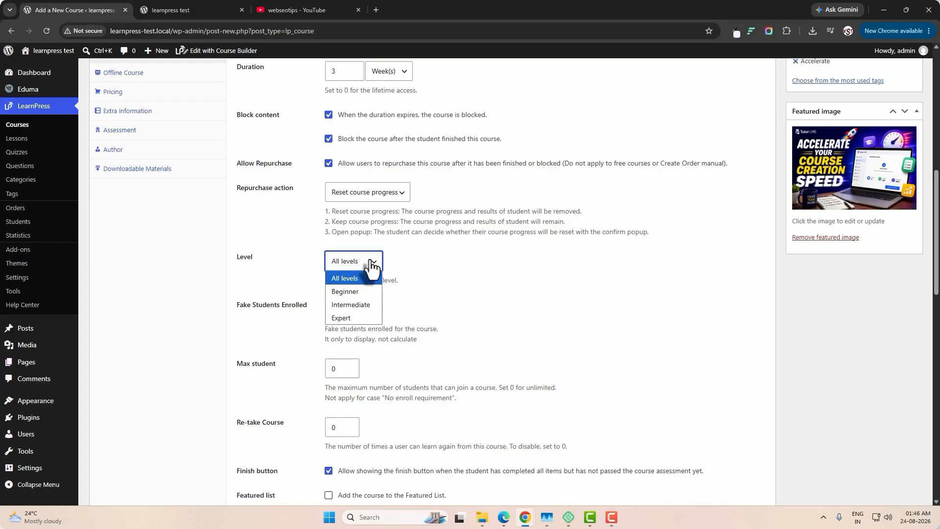
pyautogui.click(361, 294)
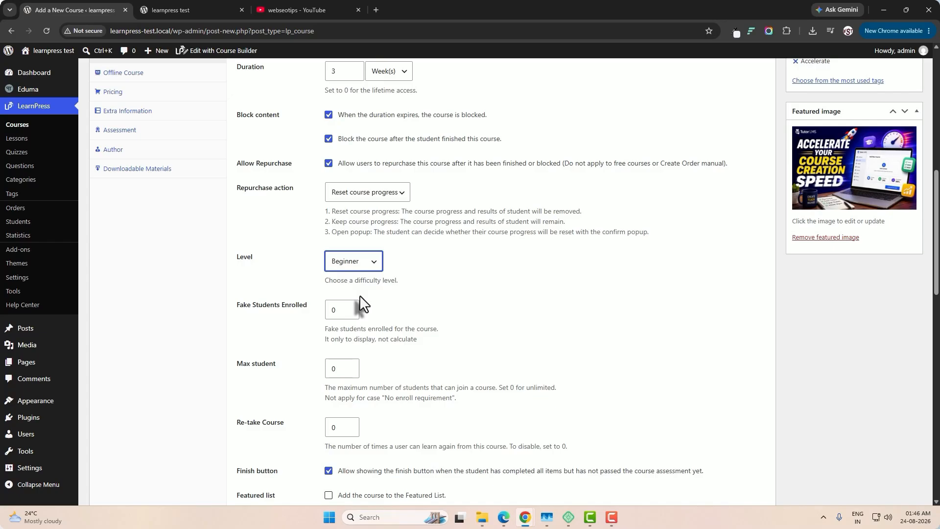
# Step: Set the fake students enrolled to 200 and the maximum number of students to 800
pyautogui.doubleClick(327, 312)
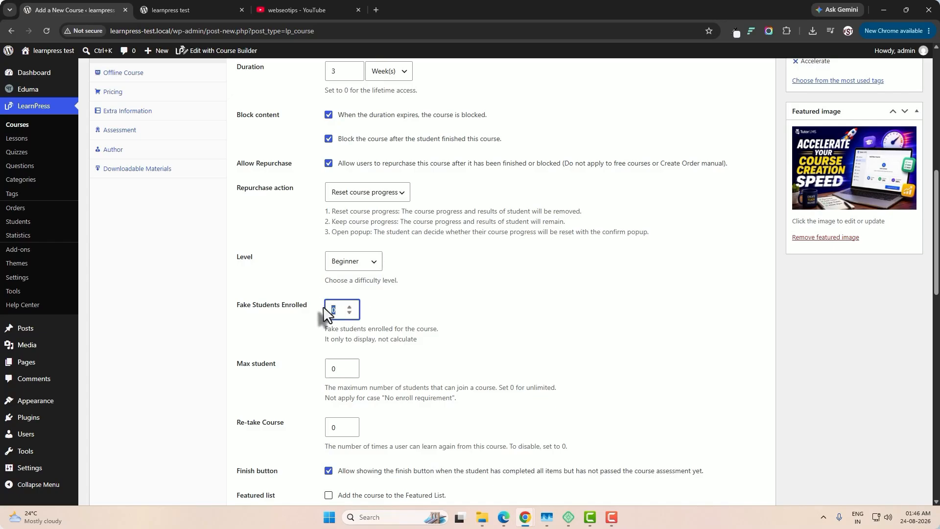
pyautogui.write('200')
pyautogui.scroll(-2, 323, 289)
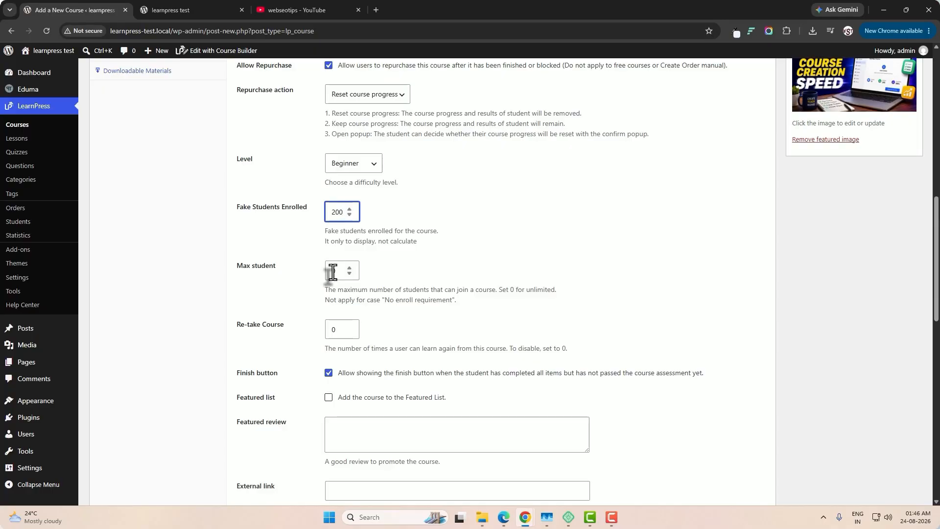
pyautogui.doubleClick(332, 272)
pyautogui.write('300')
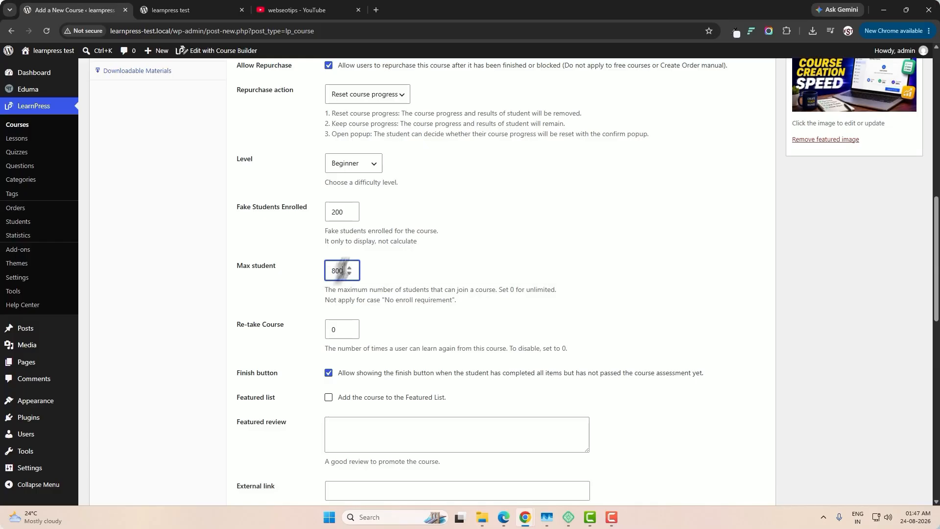
# Step: Set the number of times a user can re-take the course to 0
pyautogui.scroll(-1, 436, 292)
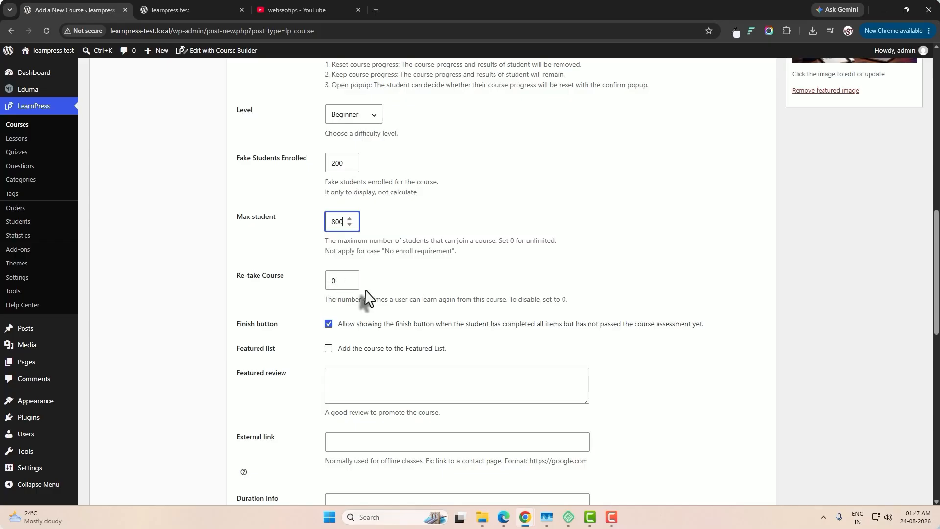
pyautogui.doubleClick(329, 280)
pyautogui.doubleClick(323, 280)
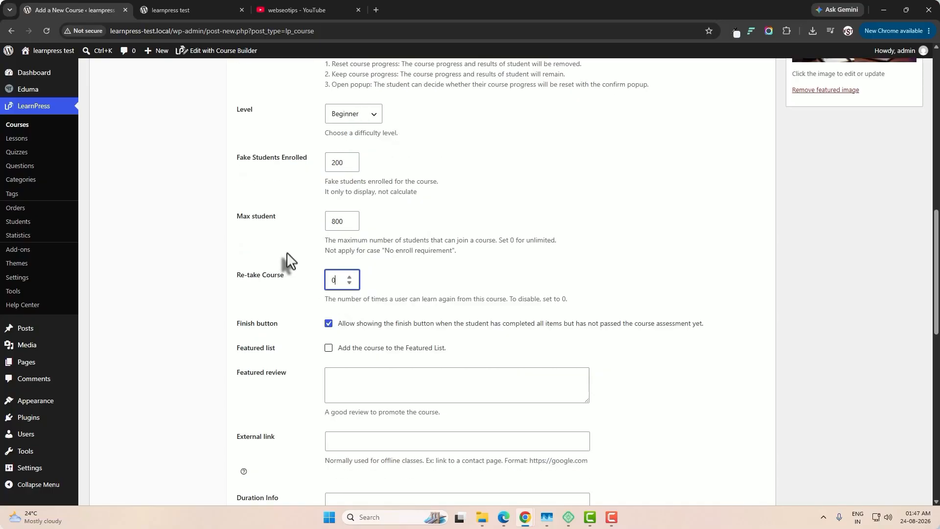
pyautogui.write('0')
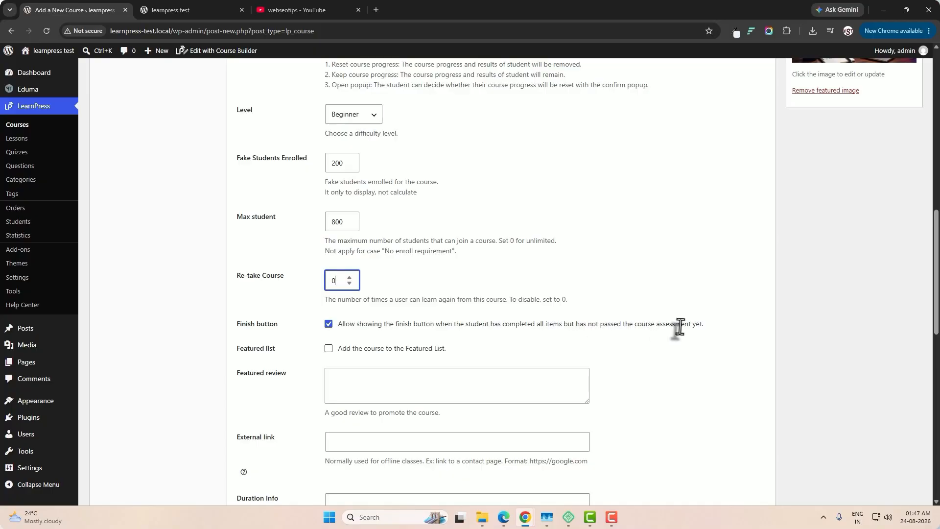
# Step: Disallow the finish button for students who have not passed the assessment, and add the course to the Featured List
pyautogui.click(328, 324)
pyautogui.click(328, 349)
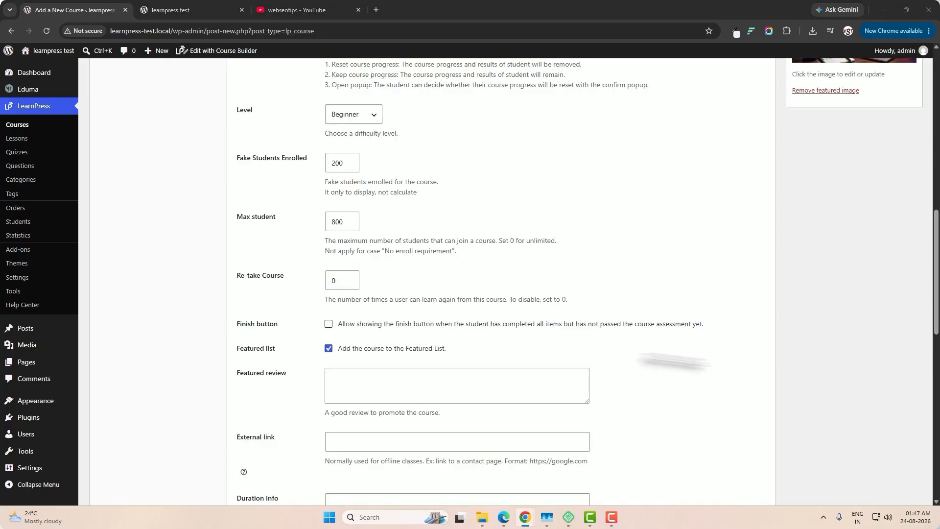
# Step: Enter the featured review "Now, depending on the LearnPress course settings and the version you are using, you may also have options for additional course information."
pyautogui.click(363, 390)
pyautogui.write('Now, depending on the LearnPress course settings and the version you are using, you may also have options for additional course information.')
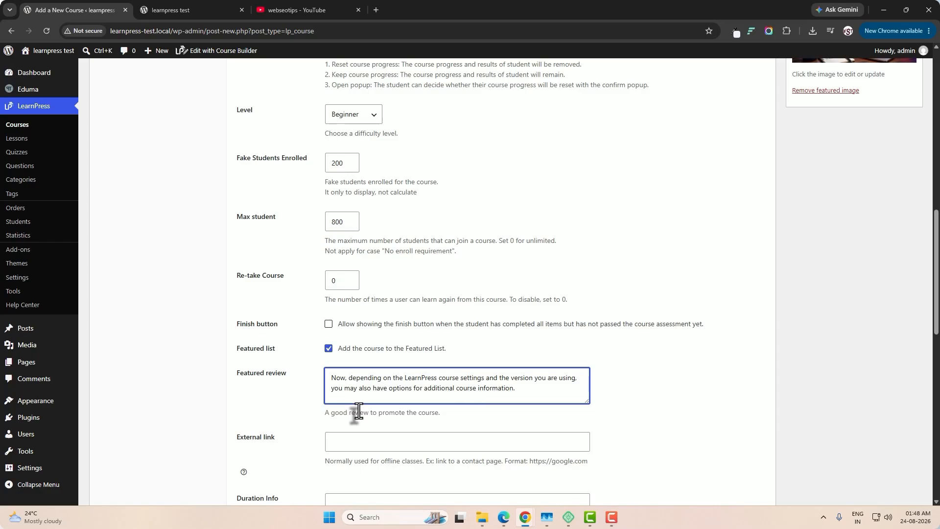
pyautogui.scroll(-2, 392, 411)
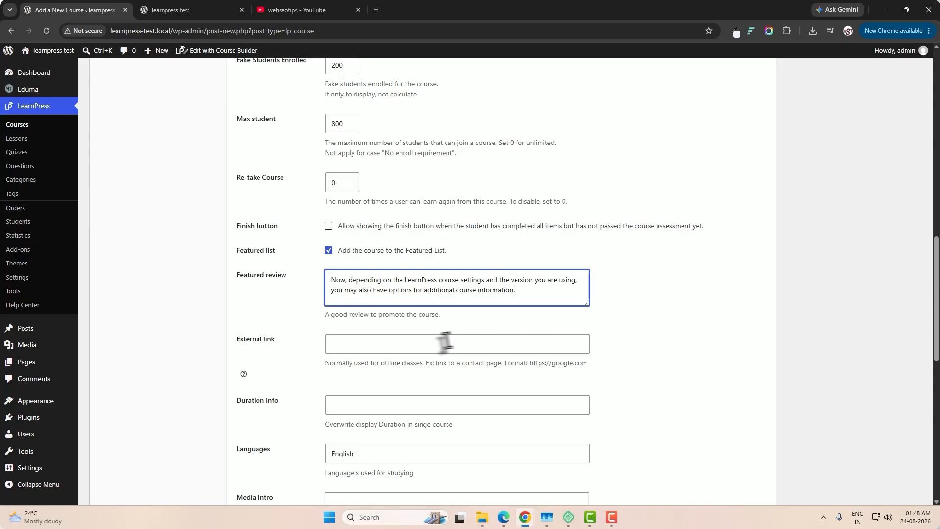
pyautogui.click(419, 344)
# Step: Set the displayed duration info to "30 Hr 45 Min" and keep English as the course language
pyautogui.scroll(-2, 478, 346)
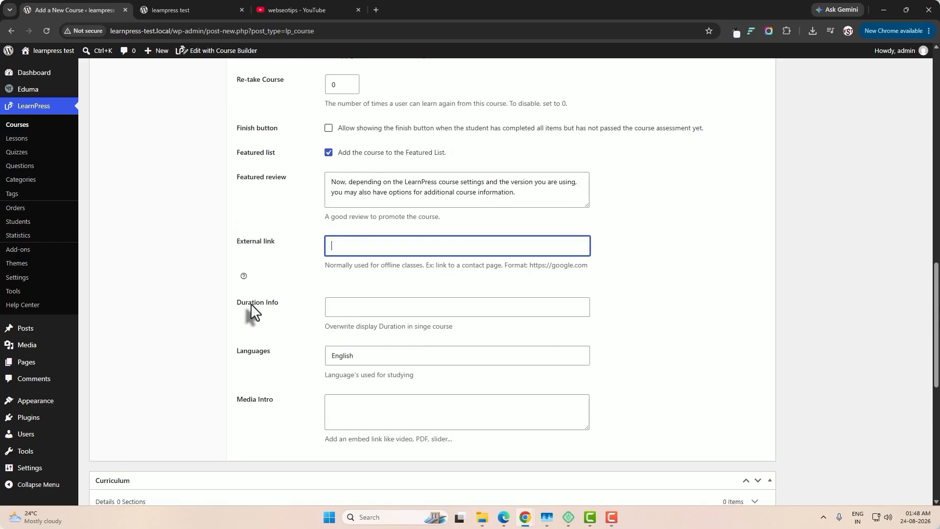
pyautogui.click(367, 307)
pyautogui.write('30 Hr 45 M')
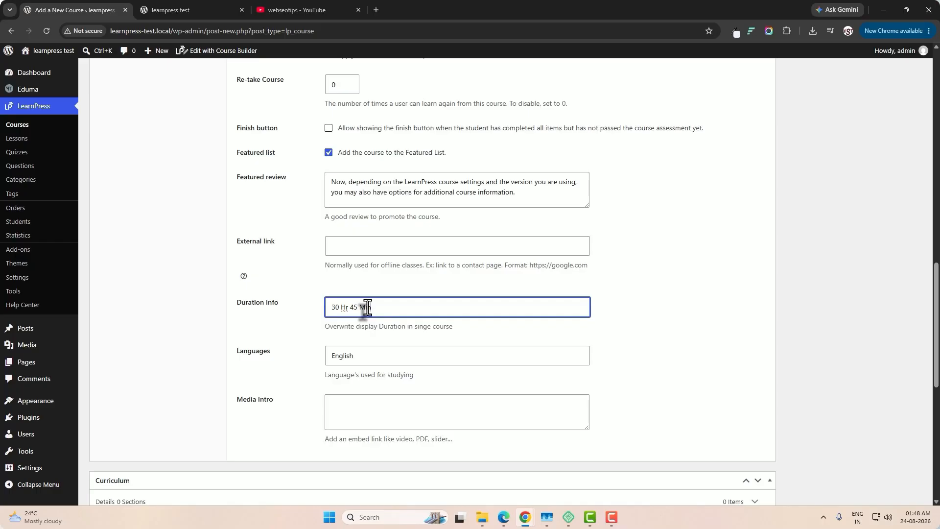
pyautogui.write('in')
pyautogui.click(387, 361)
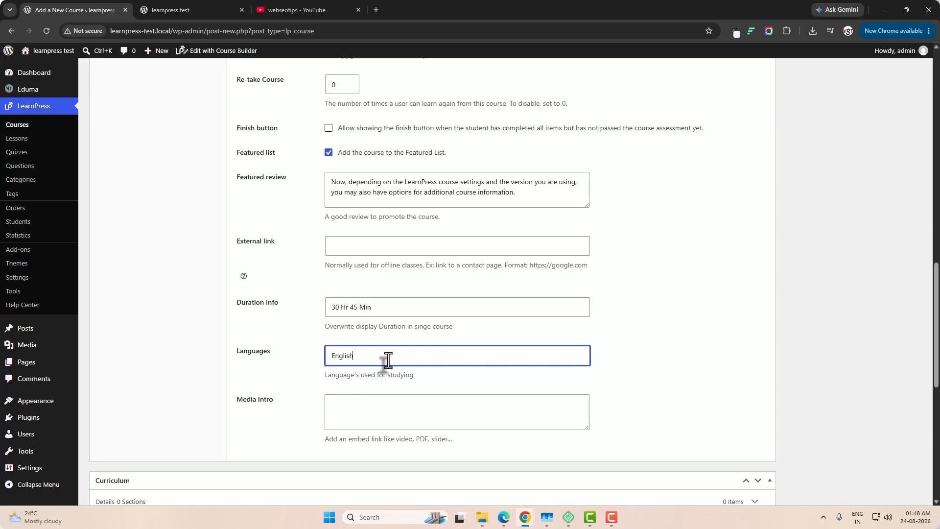
pyautogui.scroll(-2, 388, 361)
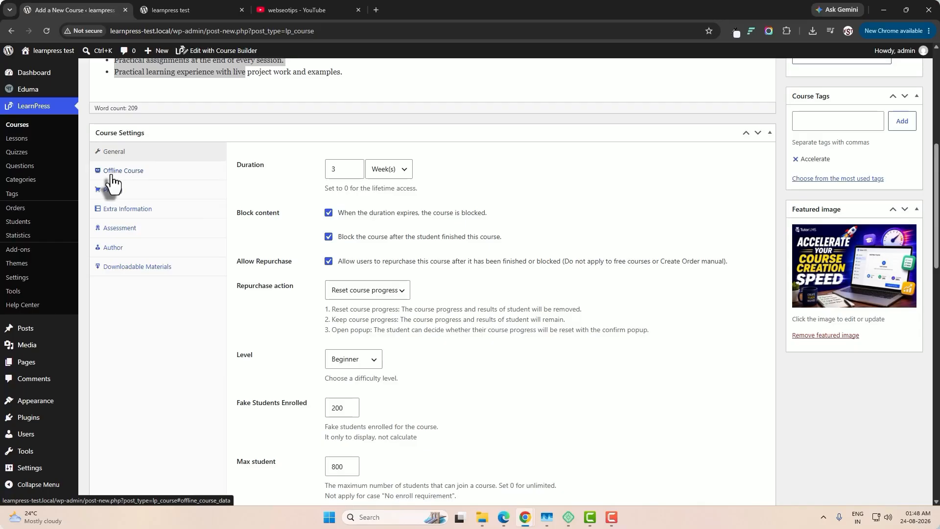
# Step: In the course's pricing settings, set the regular price to 150 and the sale price to 140
pyautogui.click(111, 172)
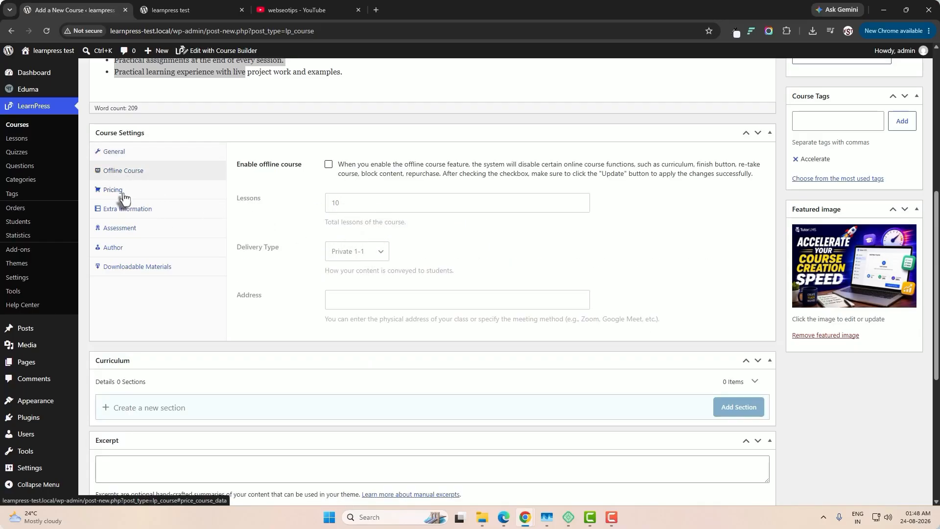
pyautogui.click(123, 196)
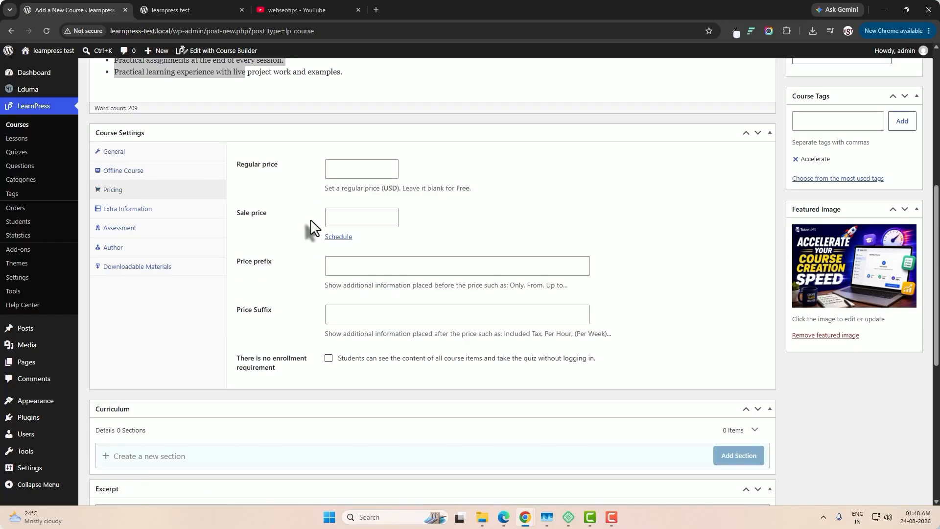
pyautogui.click(341, 172)
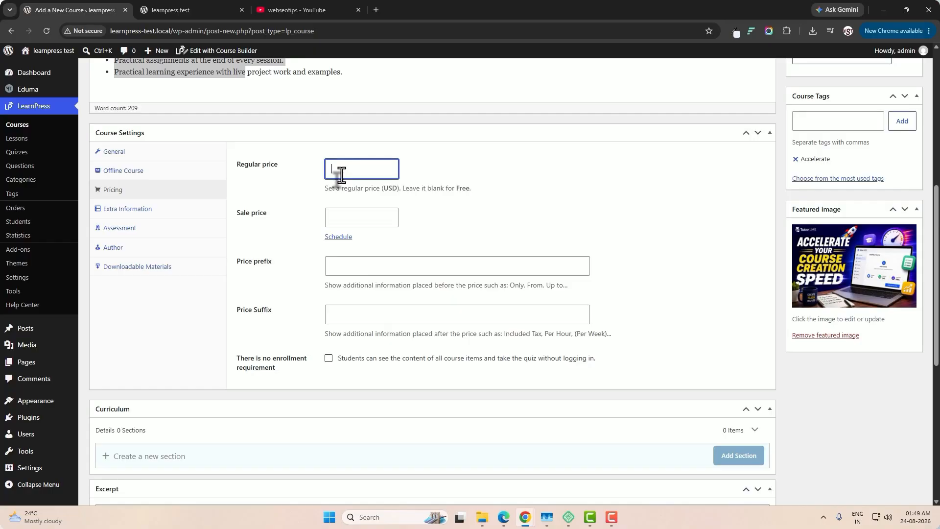
pyautogui.write('150')
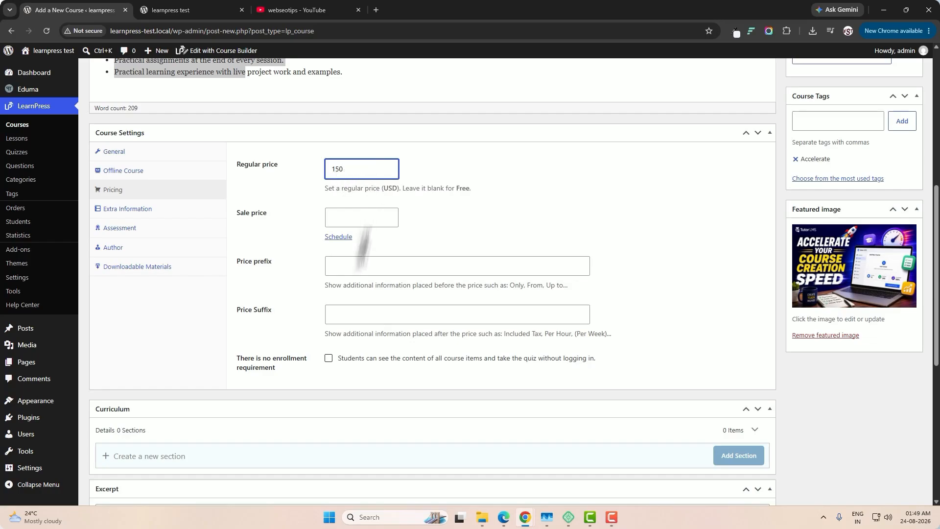
pyautogui.click(365, 225)
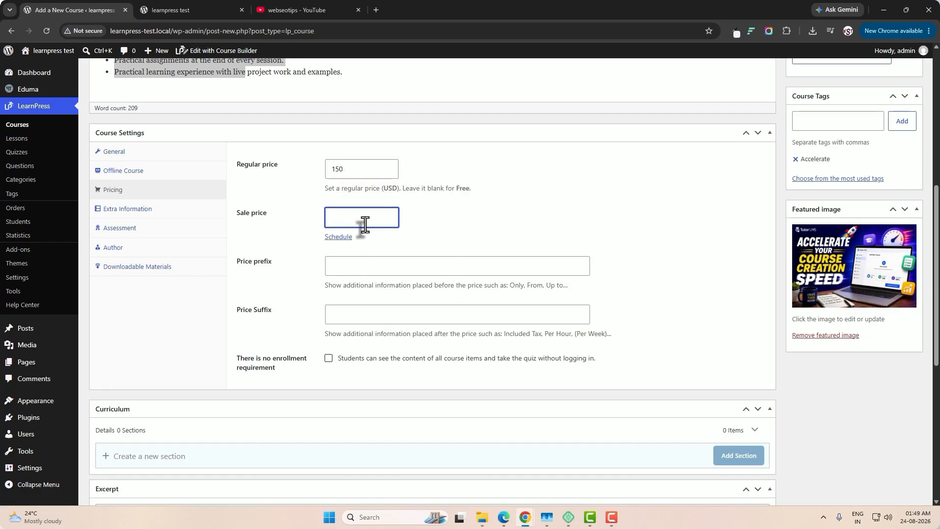
pyautogui.write('140')
# Step: Set the price prefix to "Only" and leave the price suffix empty
pyautogui.click(386, 266)
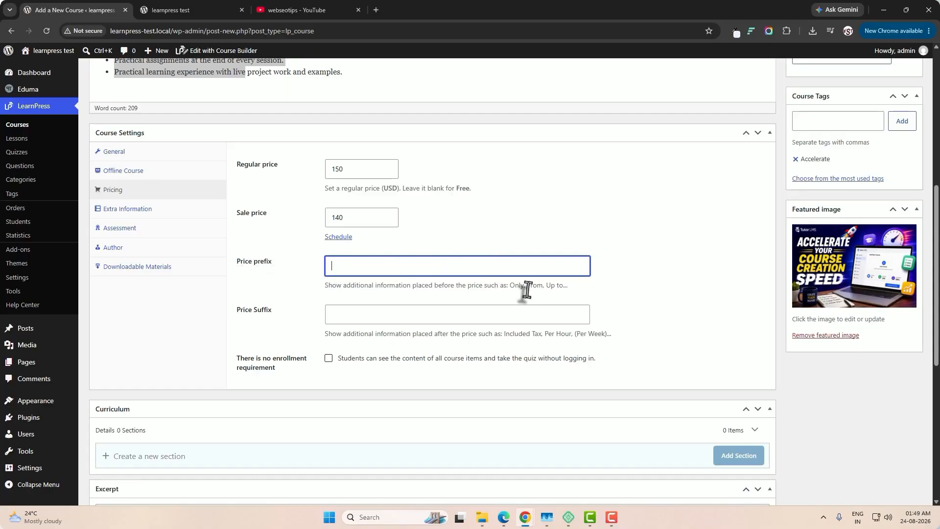
pyautogui.write('Only')
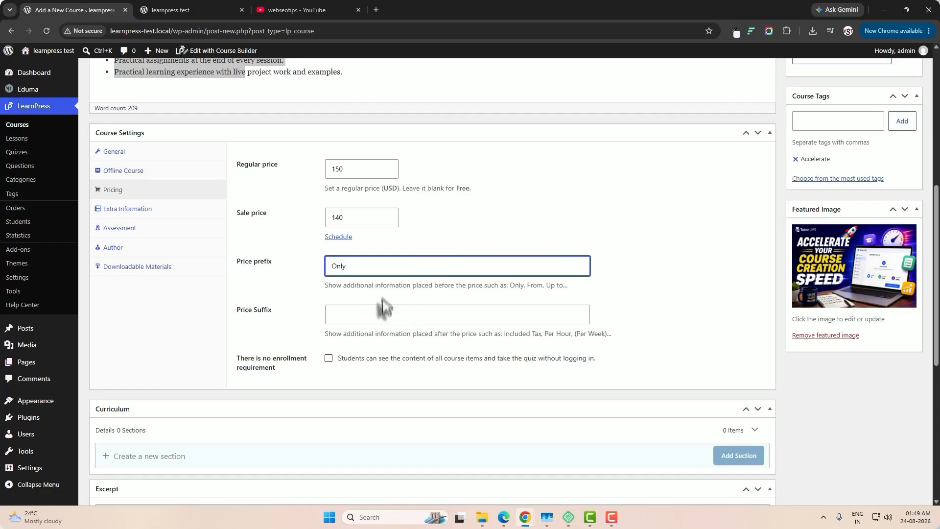
pyautogui.click(382, 319)
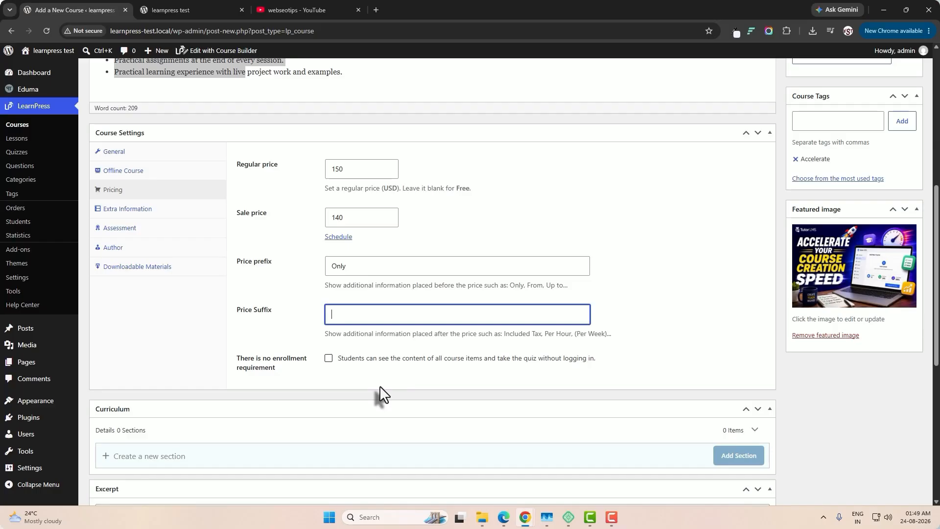
# Step: Turn the no enrollment requirement option on and off again
pyautogui.click(328, 358)
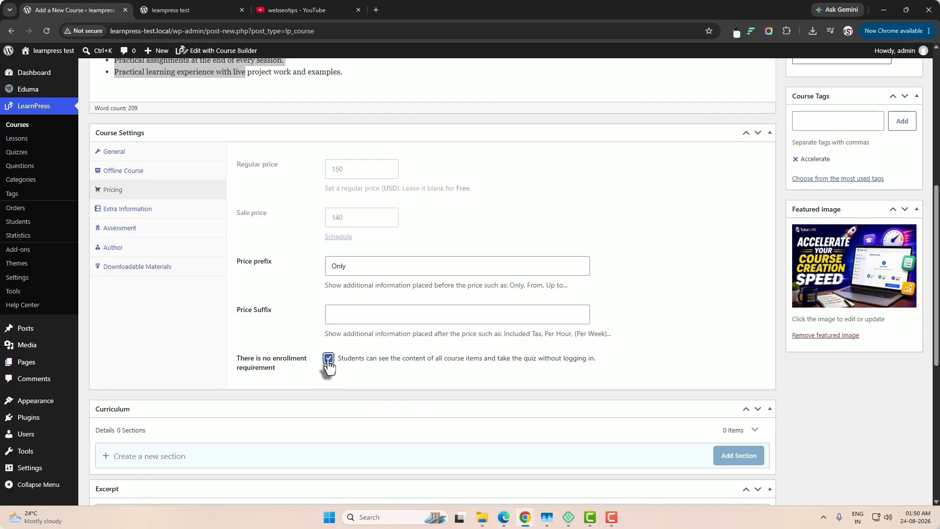
pyautogui.click(327, 359)
# Step: In the extra information settings, add three requirements reading "This course is designed for beginners who want to"
pyautogui.click(139, 215)
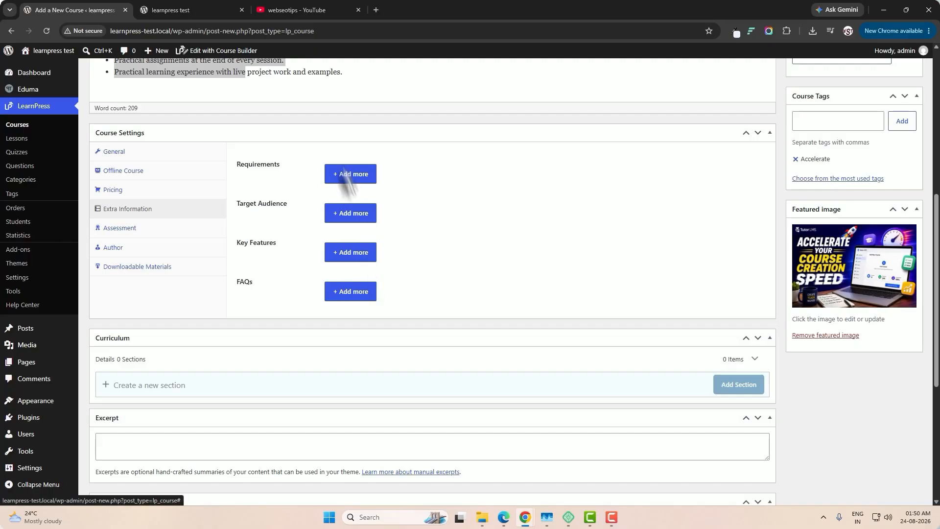
pyautogui.click(354, 180)
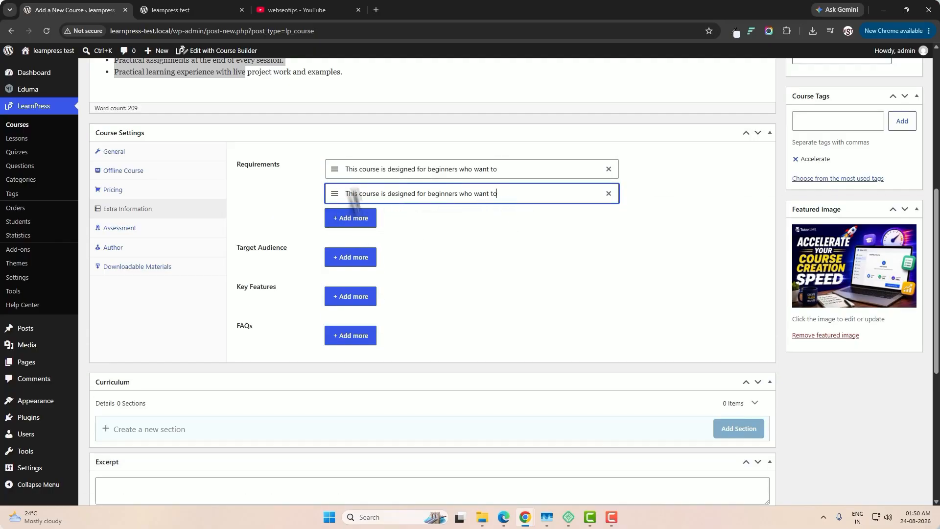
pyautogui.click(354, 220)
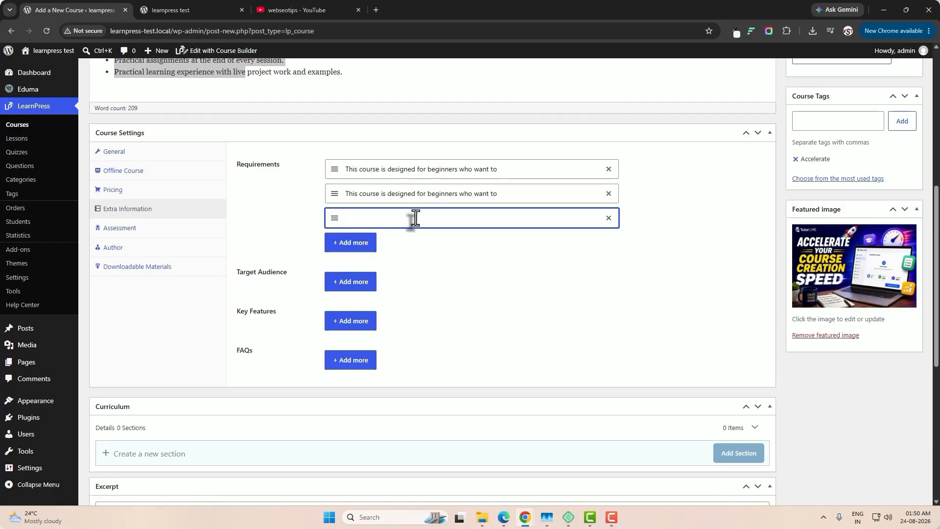
pyautogui.write('This course is designed for beginners who want to')
# Step: Add two target audience entries: "You can add a short summary that" and "Keep this information short and clear because"
pyautogui.click(338, 281)
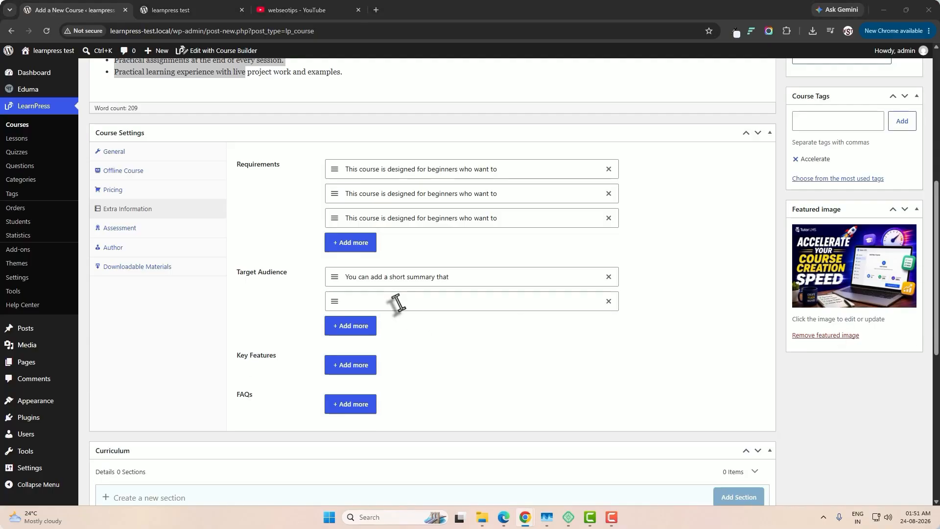
pyautogui.click(397, 300)
pyautogui.write('Keep this information short and clear because')
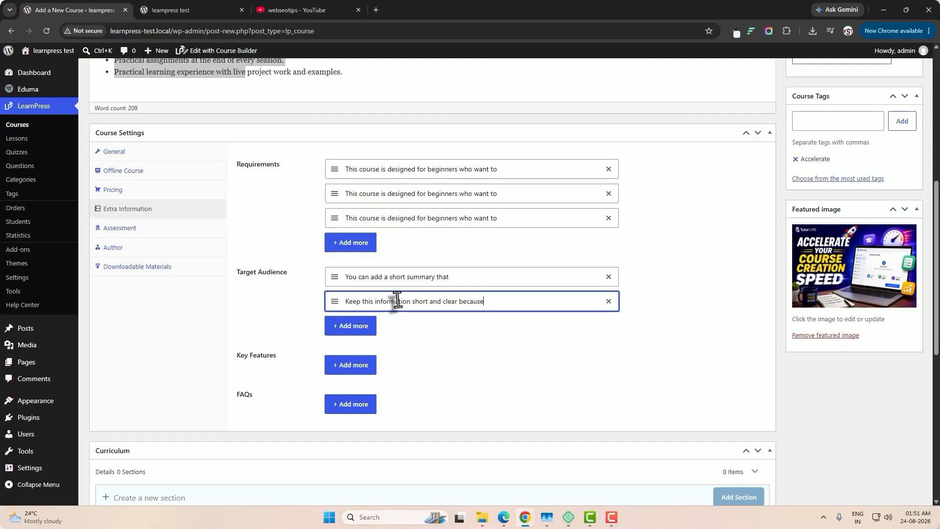
# Step: Add two key features, both reading "Keep this information short and clear because"
pyautogui.click(350, 364)
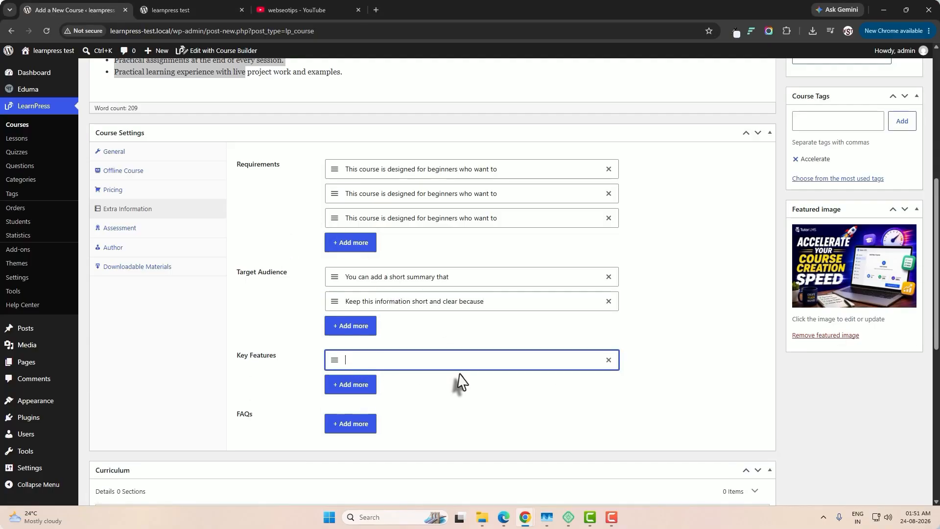
pyautogui.write('Keep this information short and clear because')
pyautogui.click(367, 386)
pyautogui.write('Keep this information short and clear because')
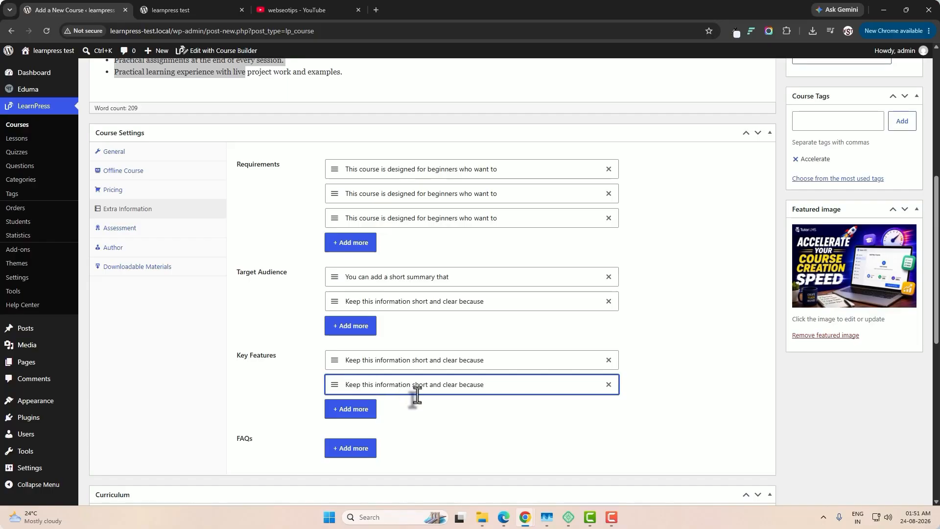
# Step: Add an FAQ titled "This course is designed" with the content paragraph beginning "Now, depending on the LearnPress course settings and the version you are using"
pyautogui.scroll(-3, 416, 395)
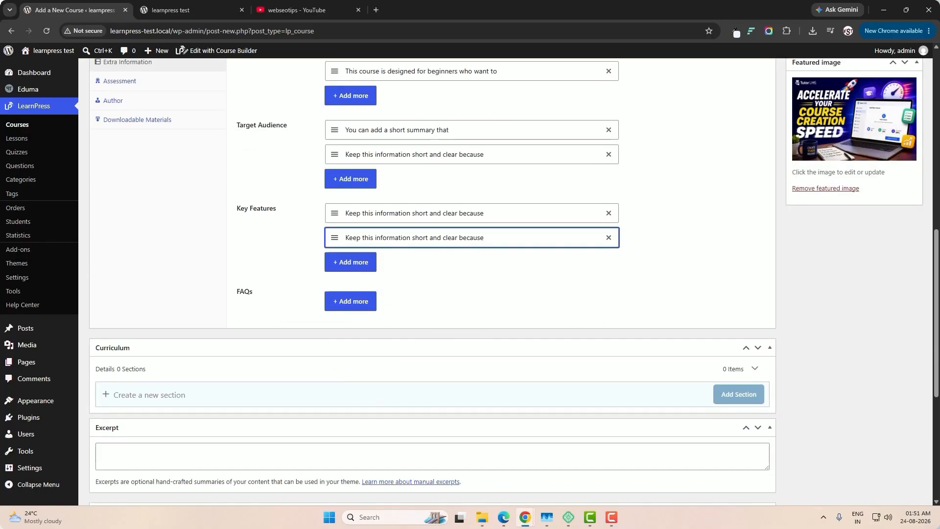
pyautogui.click(352, 302)
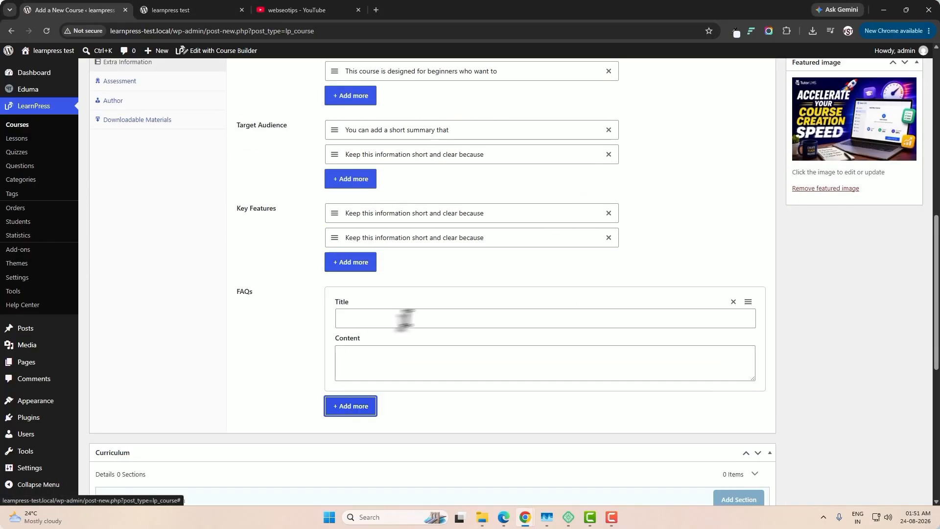
pyautogui.click(366, 317)
pyautogui.write('This course is designed')
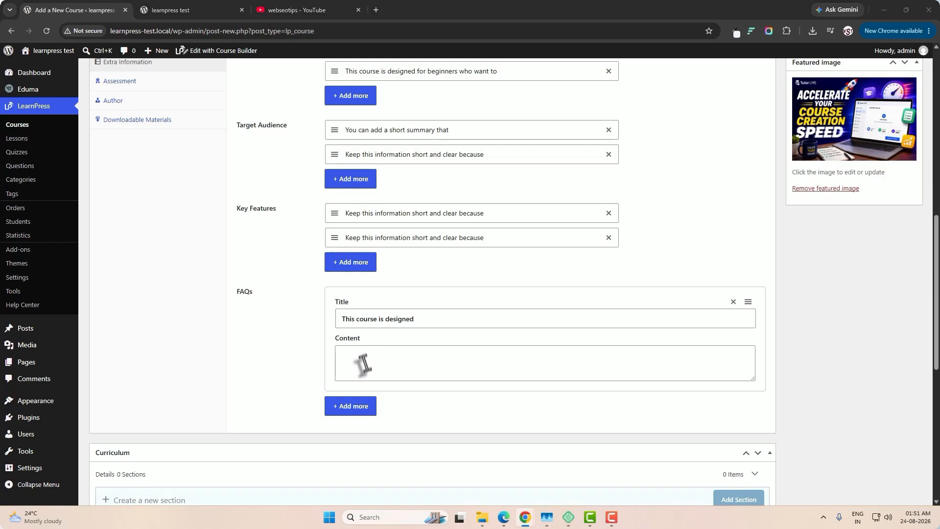
pyautogui.click(362, 364)
pyautogui.write('Now, depending on the LearnPress course settings and the version you are using, you may also have options for additional course information.')
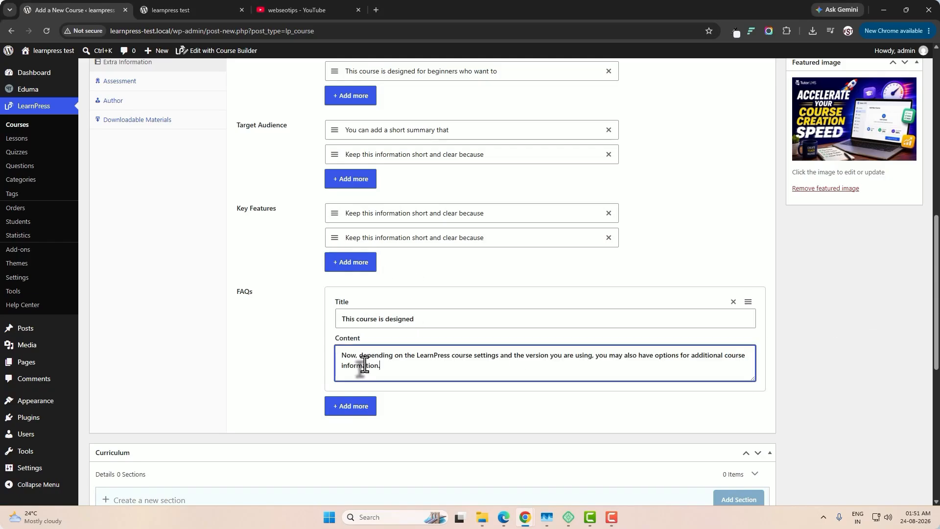
# Step: Review the course's assessment options for evaluation and passing grade, and its author setting
pyautogui.scroll(3, 362, 342)
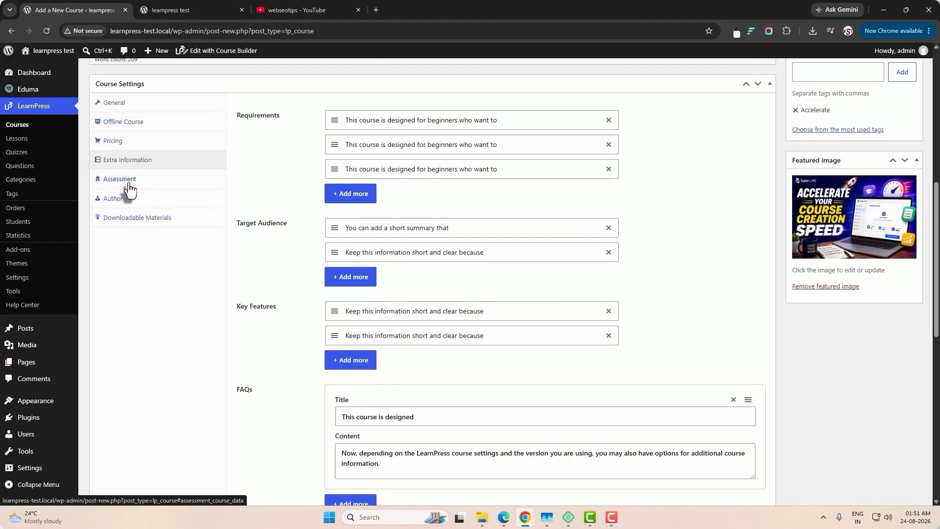
pyautogui.click(118, 180)
pyautogui.scroll(2, 299, 313)
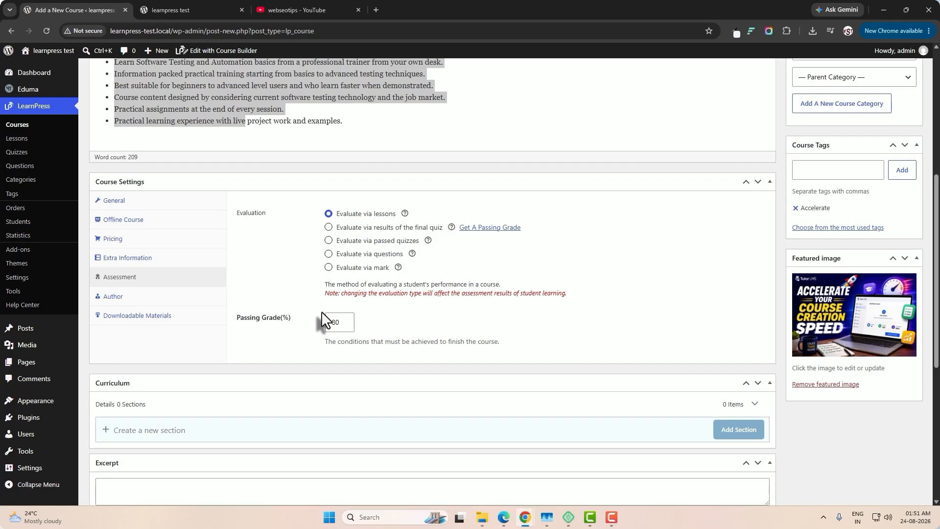
pyautogui.click(140, 298)
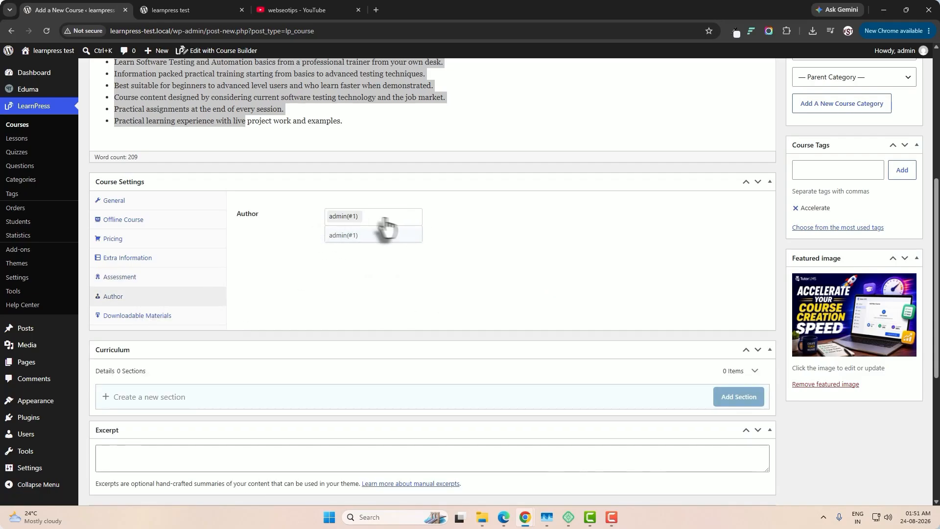
# Step: Upload RPAY TEST KEY.txt as a downloadable course material with the file title "key point" and save it
pyautogui.click(161, 319)
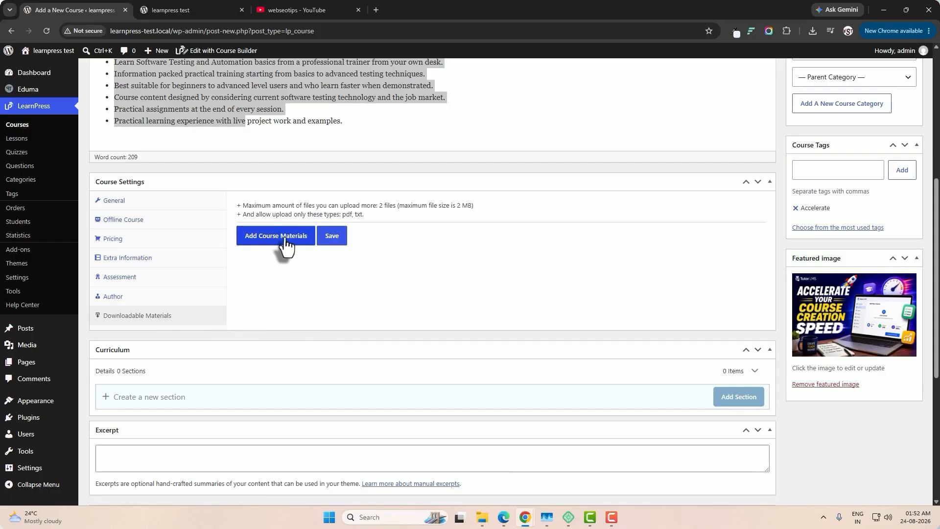
pyautogui.click(294, 244)
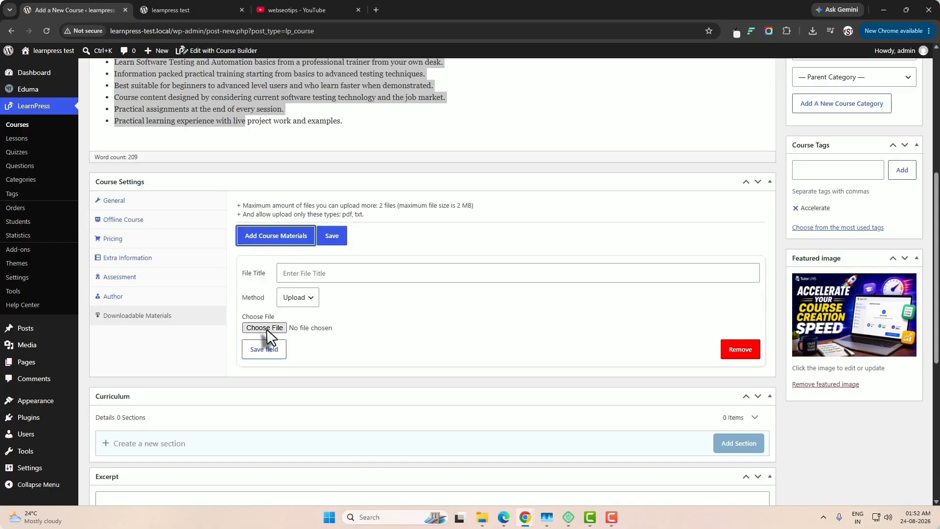
pyautogui.click(269, 328)
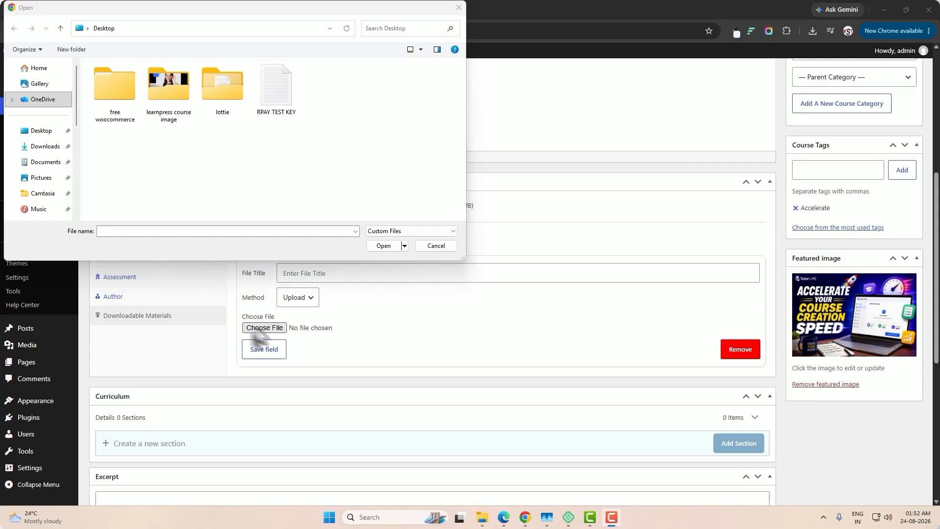
pyautogui.click(283, 93)
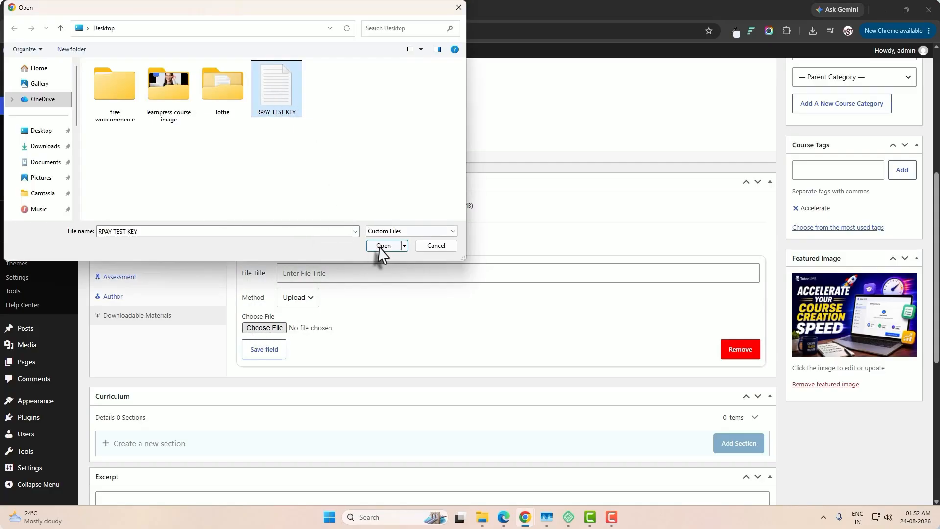
pyautogui.click(382, 247)
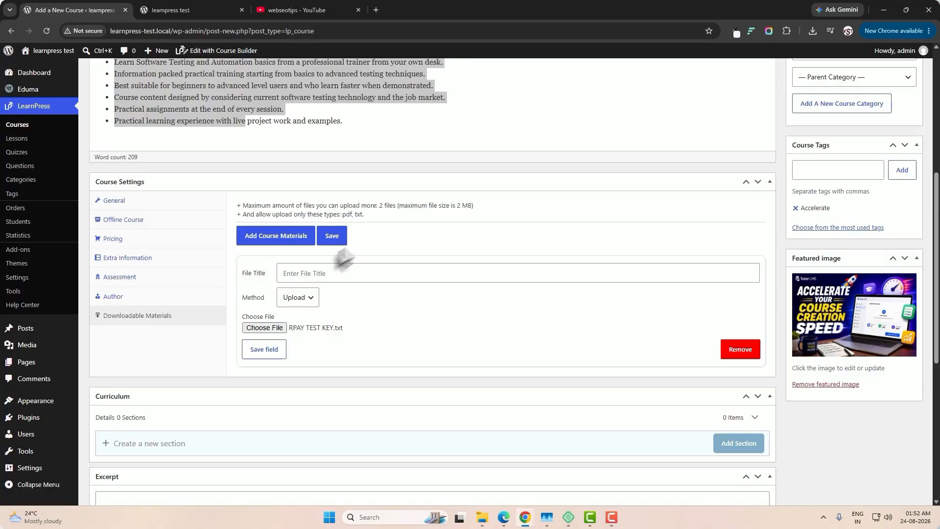
pyautogui.click(335, 278)
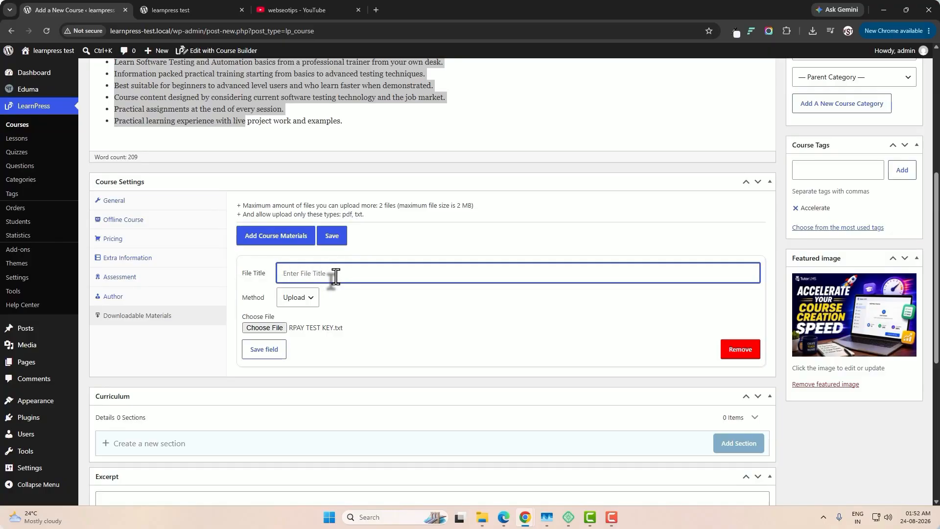
pyautogui.write('key point')
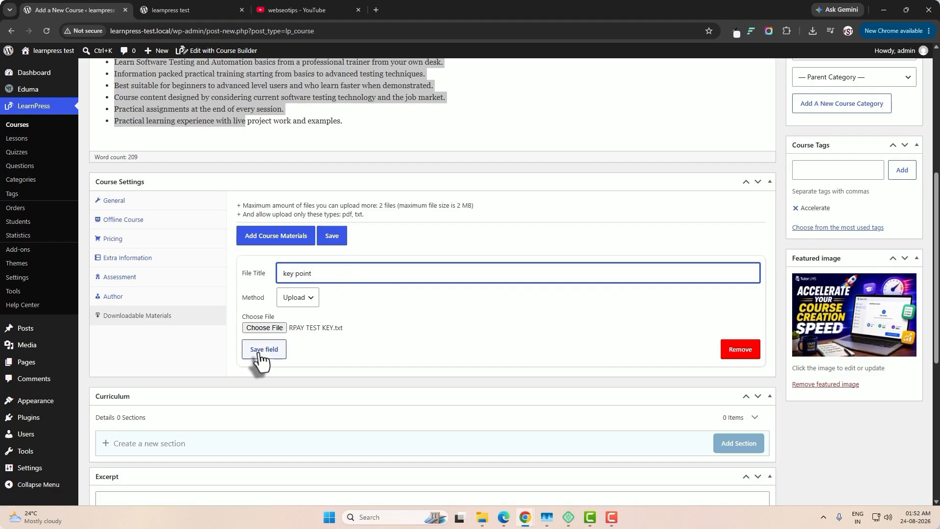
pyautogui.click(259, 351)
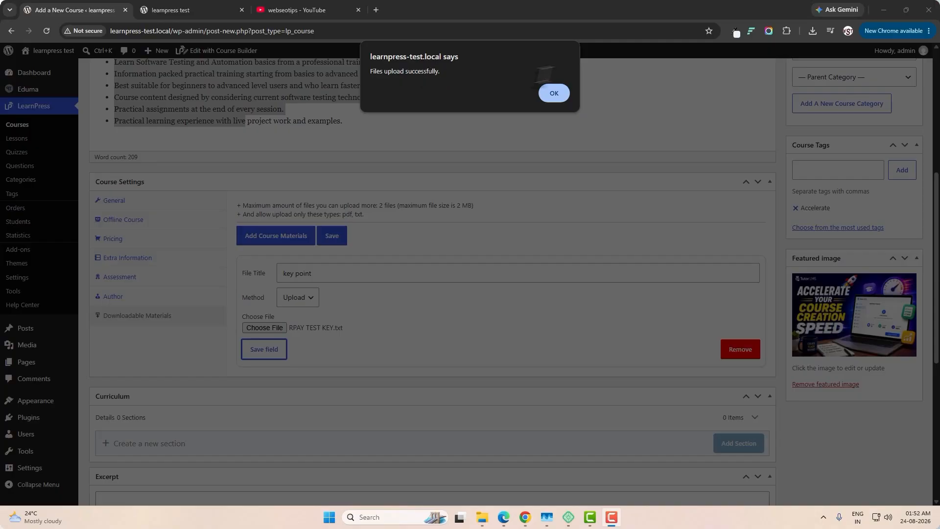
pyautogui.click(551, 94)
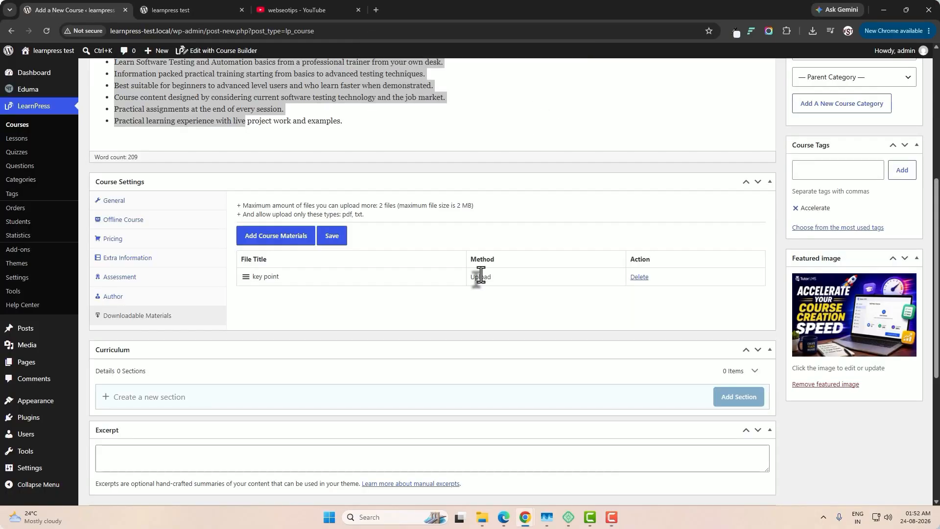
# Step: Add a curriculum section named "Introduction to Web Development"
pyautogui.scroll(-1, 468, 289)
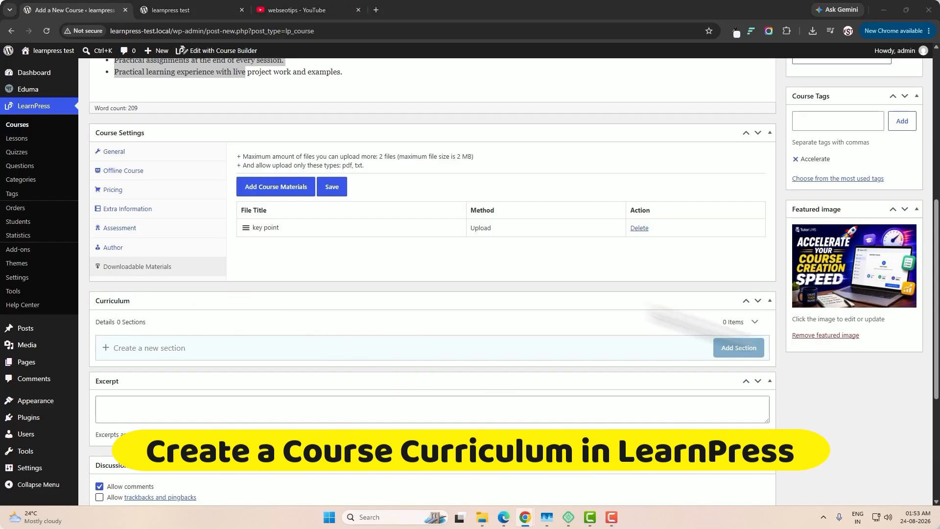
pyautogui.click(220, 342)
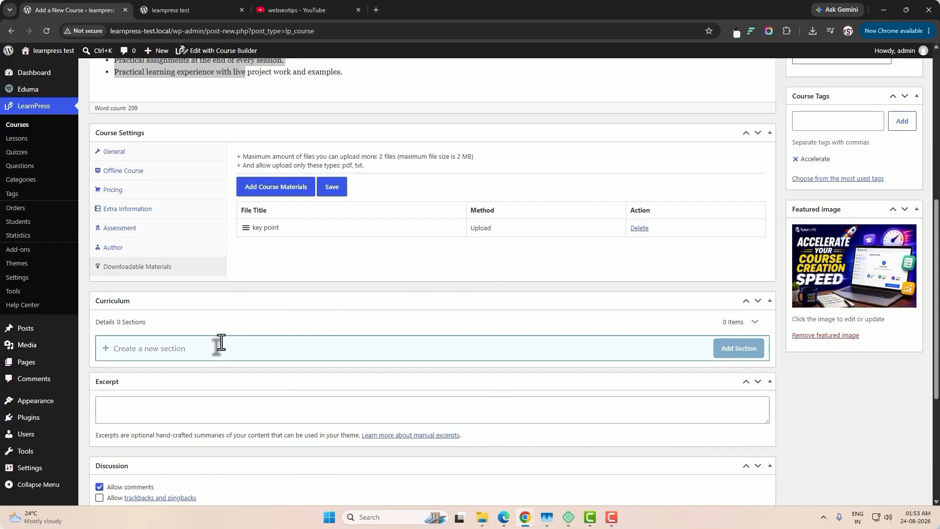
pyautogui.write('Introduction to Web Development')
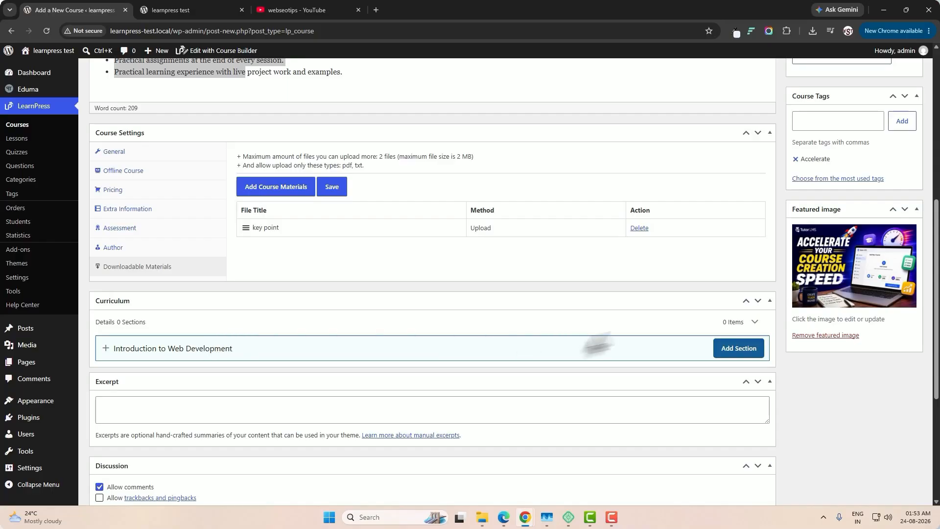
pyautogui.click(739, 349)
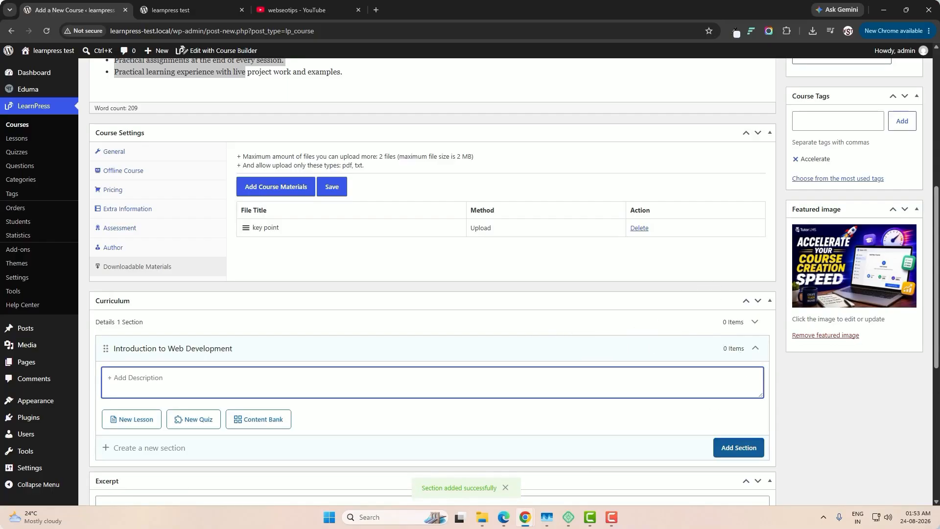
# Step: Add a lesson named "What is Web Development?" to the Introduction to Web Development section
pyautogui.hotkey('alt', 'Tab')
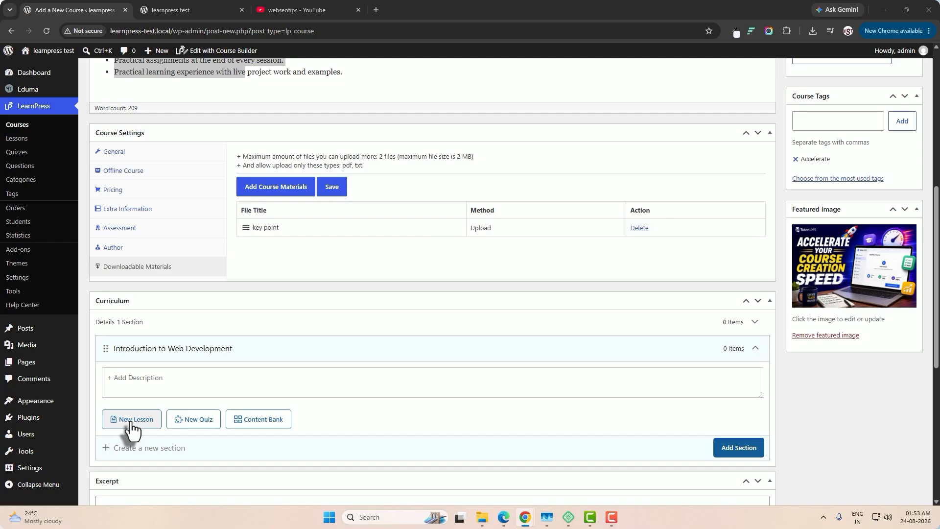
pyautogui.click(132, 426)
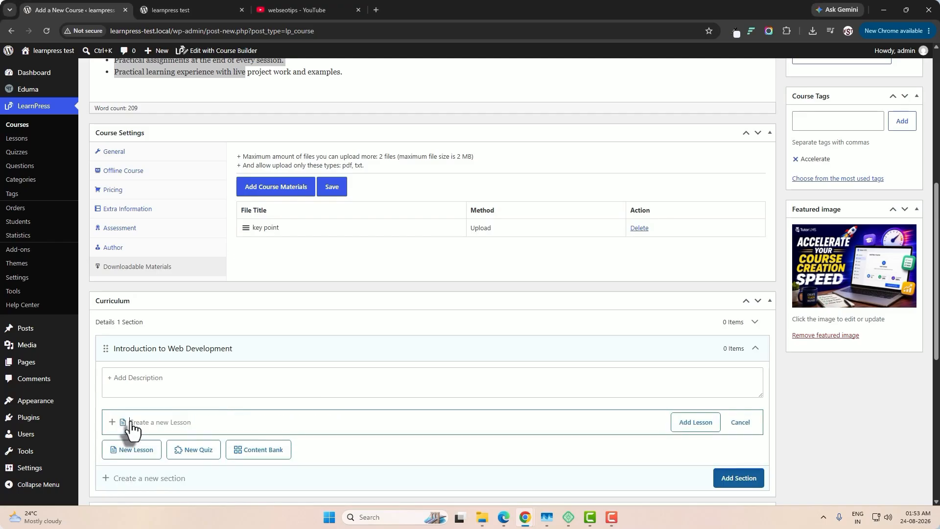
pyautogui.click(152, 377)
pyautogui.click(153, 421)
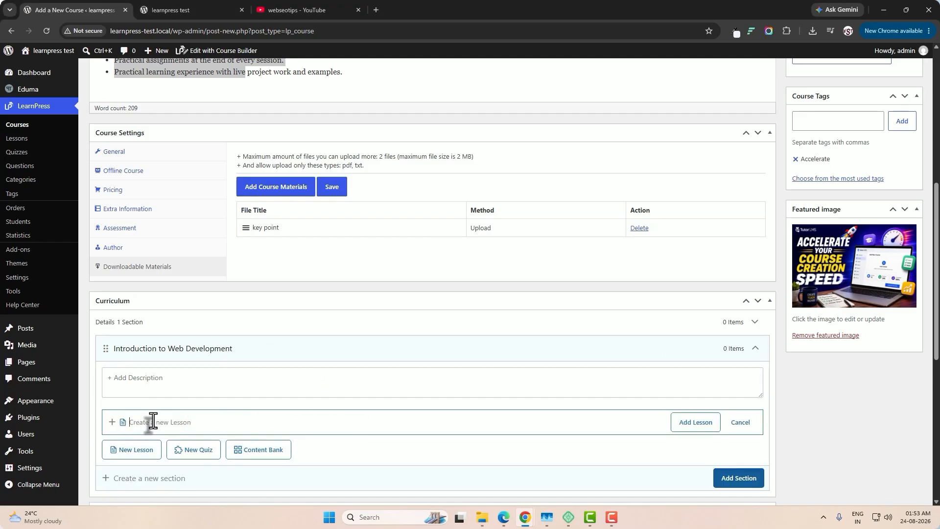
pyautogui.write('What is Web Development?')
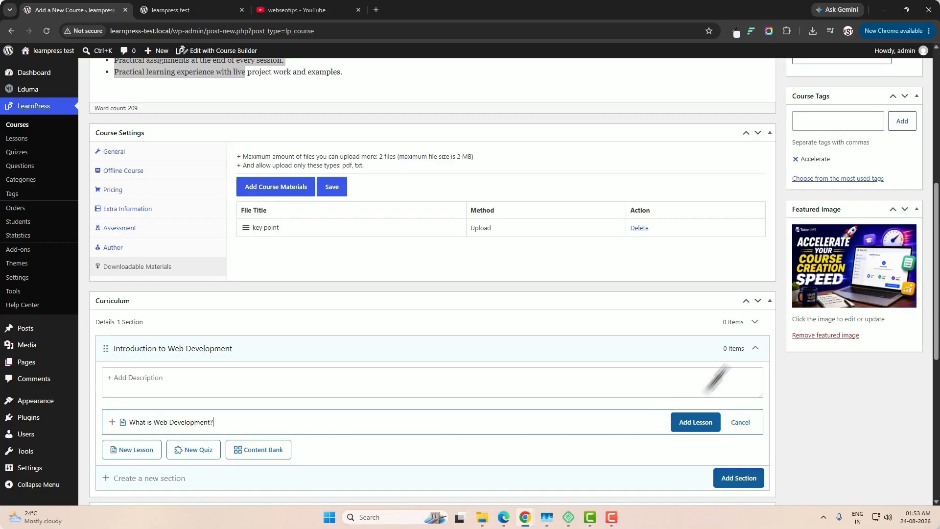
pyautogui.click(695, 423)
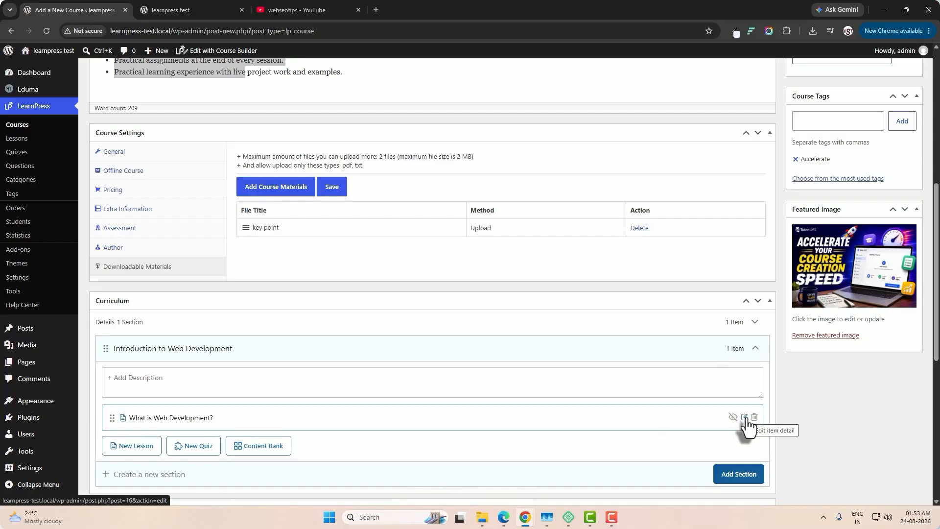
# Step: Open the What is Web Development? lesson for editing and add the title "What is Lorem Ipsum?" to its content as Heading 4
pyautogui.click(744, 417)
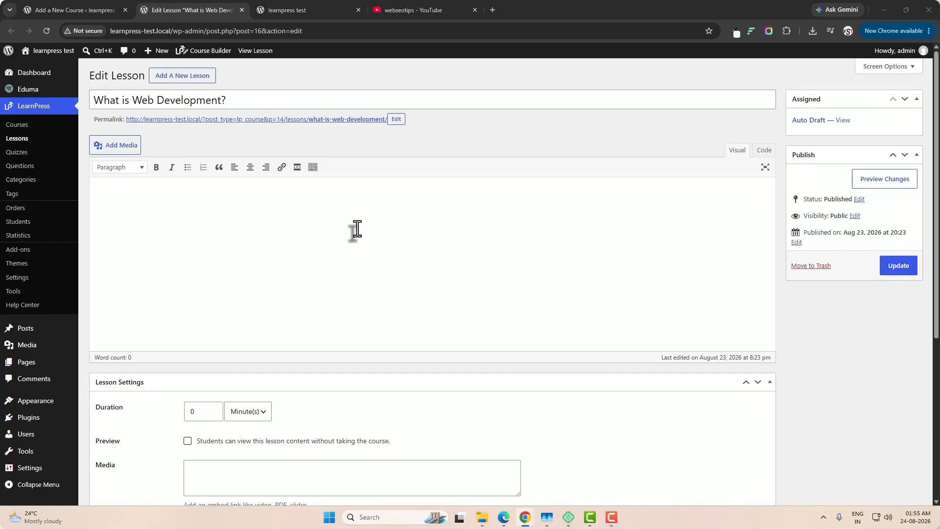
pyautogui.click(357, 229)
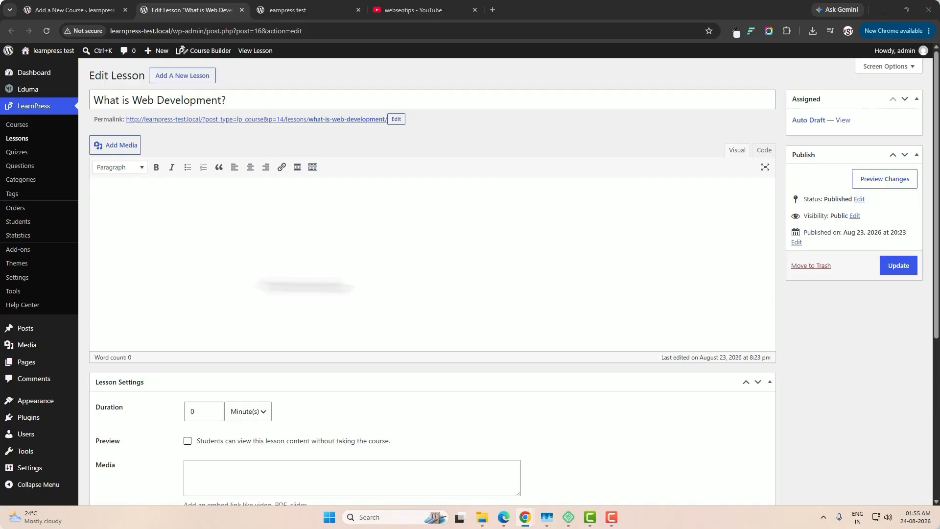
pyautogui.click(235, 237)
pyautogui.write('What is Lorem Ipsum?')
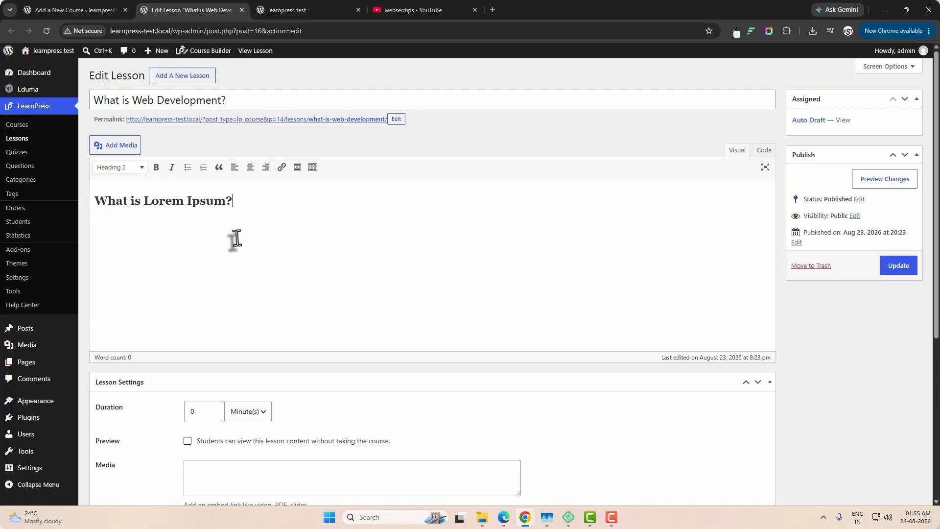
pyautogui.tripleClick(200, 202)
pyautogui.click(142, 168)
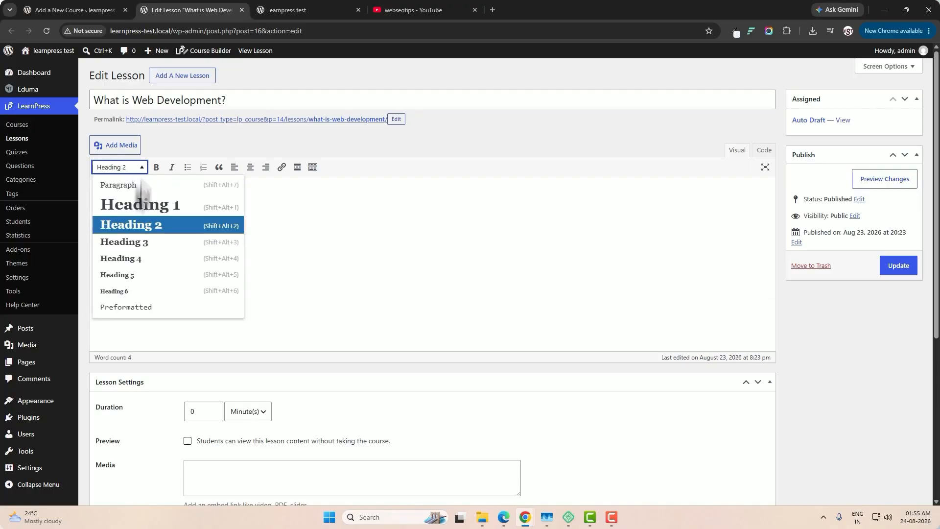
pyautogui.click(145, 268)
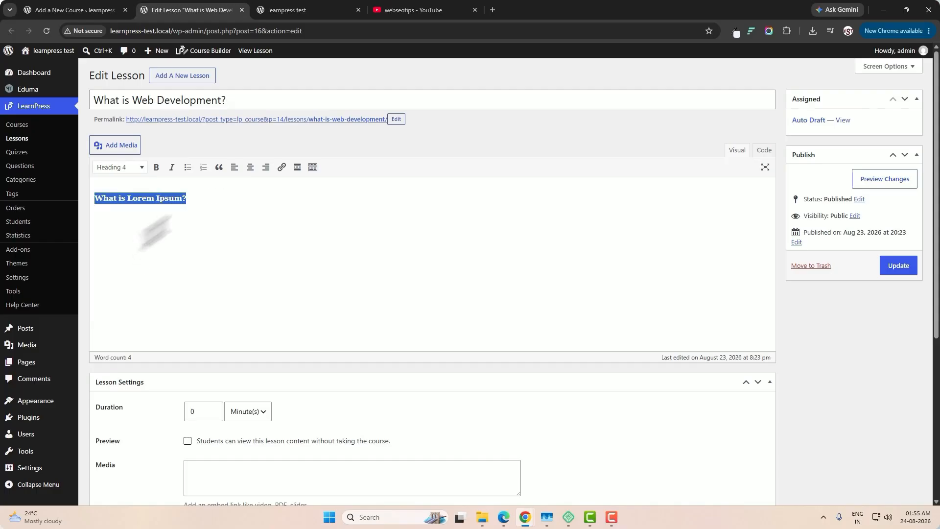
# Step: Below the lesson's heading, insert the paragraph beginning "Lorem Ipsum is simply dummy text of the printing and typesetting industry"
pyautogui.click(227, 205)
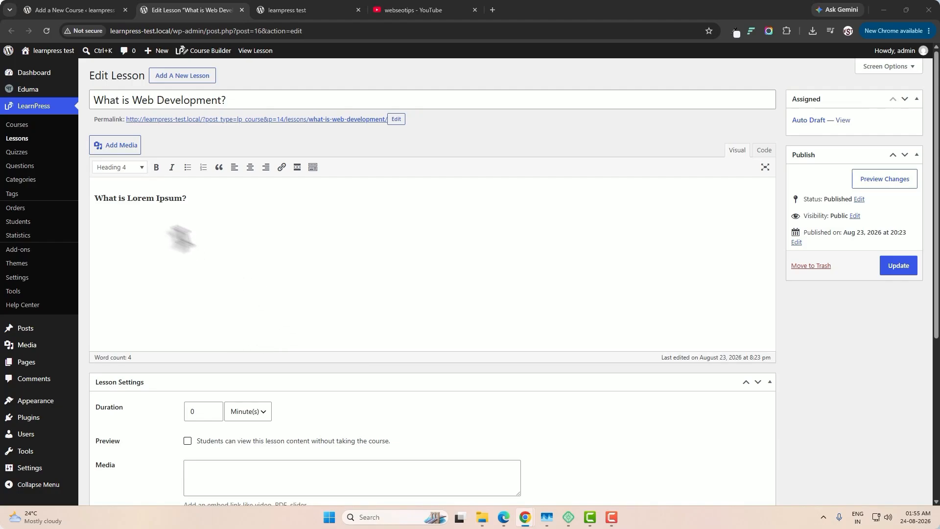
pyautogui.click(183, 236)
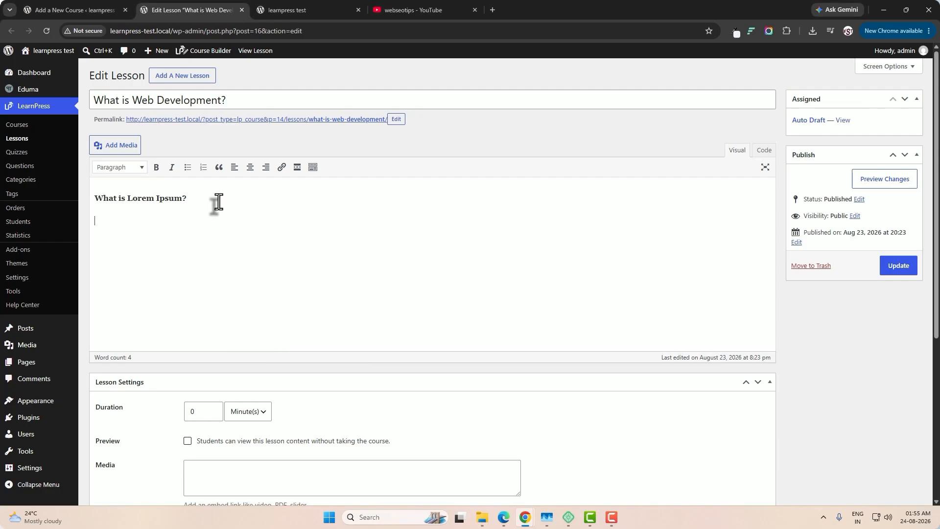
pyautogui.write("Lorem Ipsum is simply dummy text of the printing and typesetting industry. Lorem Ipsum has been the industry's standard dummy text ever since 1966, when designers at Letraset and James Mosley, the librarian at St Bride Printing Library in London, took a 1914 Cicero translation and scrambled it to make dummy text for Letraset's Body Type sheets. It has survived not only many decades, but also the leap into electronic typesetting, remaining essentially unchanged. It was popularised thanks to these sheets and more recently with desktop publishing software like Aldus PageMaker and Microsoft Word including versions of Lorem Ipsum.")
# Step: Set the lesson duration to 30 minutes, and turn its preview option on and off again
pyautogui.scroll(-3, 596, 274)
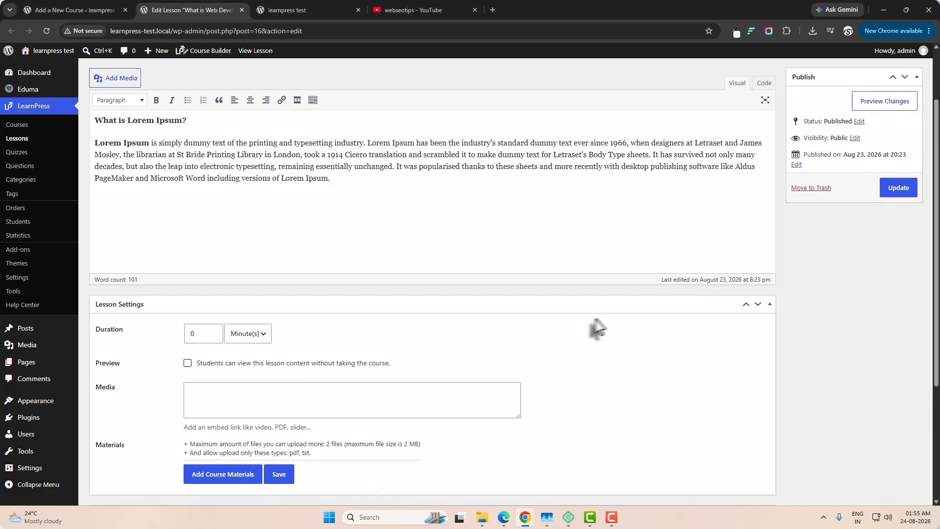
pyautogui.doubleClick(200, 265)
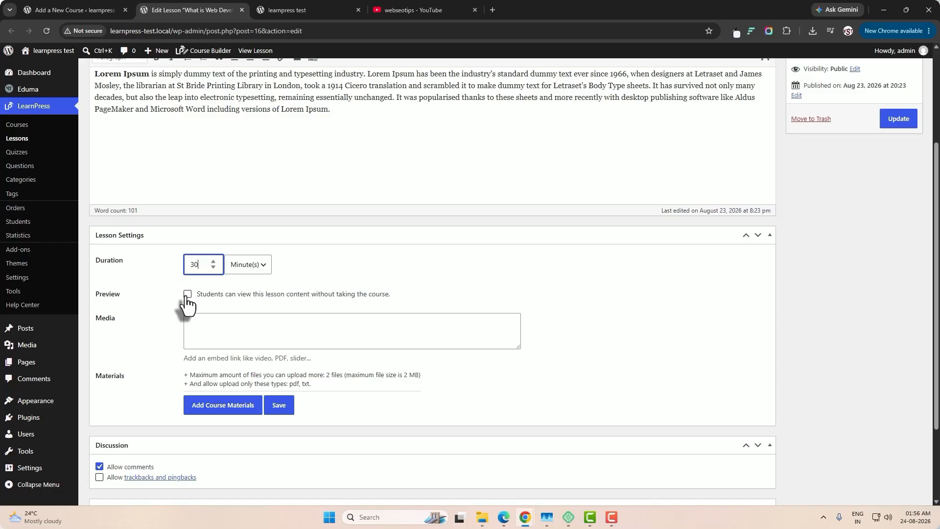
pyautogui.click(187, 294)
pyautogui.click(187, 294)
pyautogui.scroll(2, 338, 343)
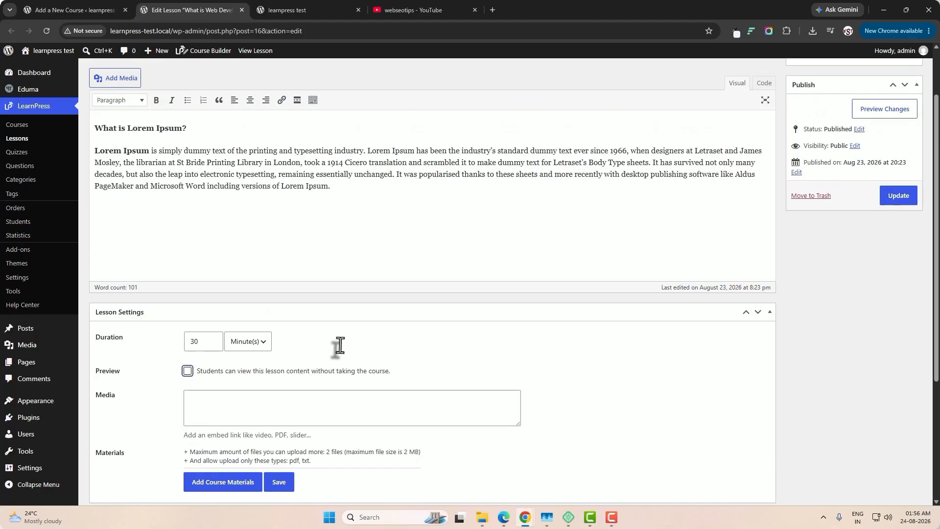
# Step: Save the changes to the What is Web Development? lesson and return to the course being created
pyautogui.scroll(1, 340, 345)
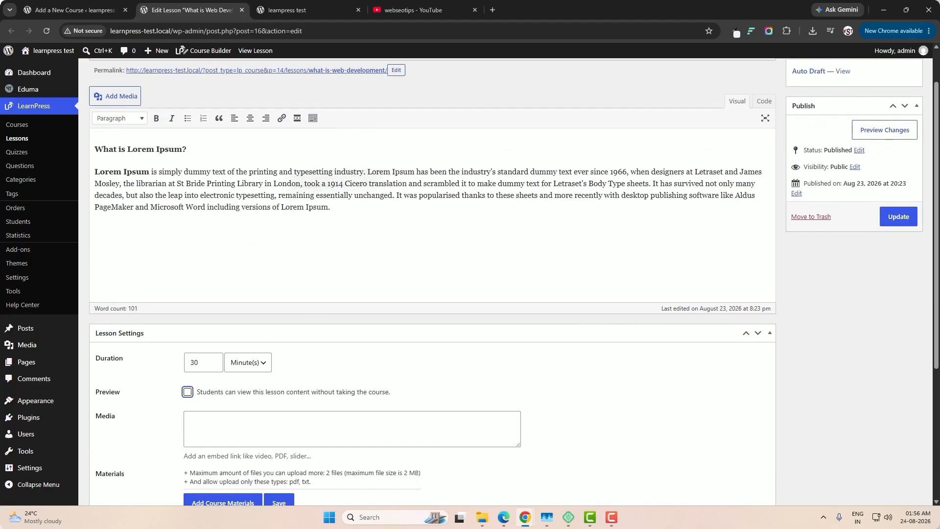
pyautogui.click(889, 226)
pyautogui.hotkey('ctrl', 'shift', 'Tab')
# Step: Add a second lesson named "Why do we use it?" to the Introduction to Web Development section
pyautogui.scroll(-3, 372, 303)
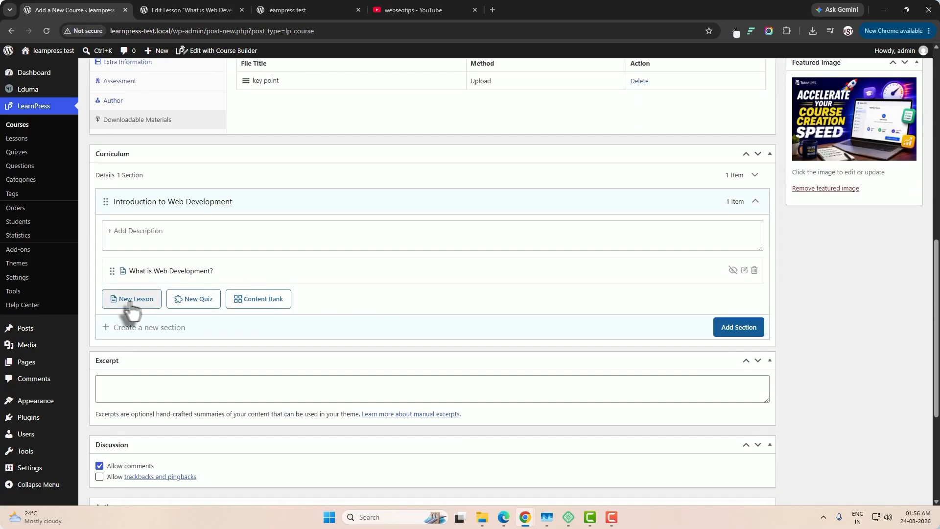
pyautogui.click(135, 303)
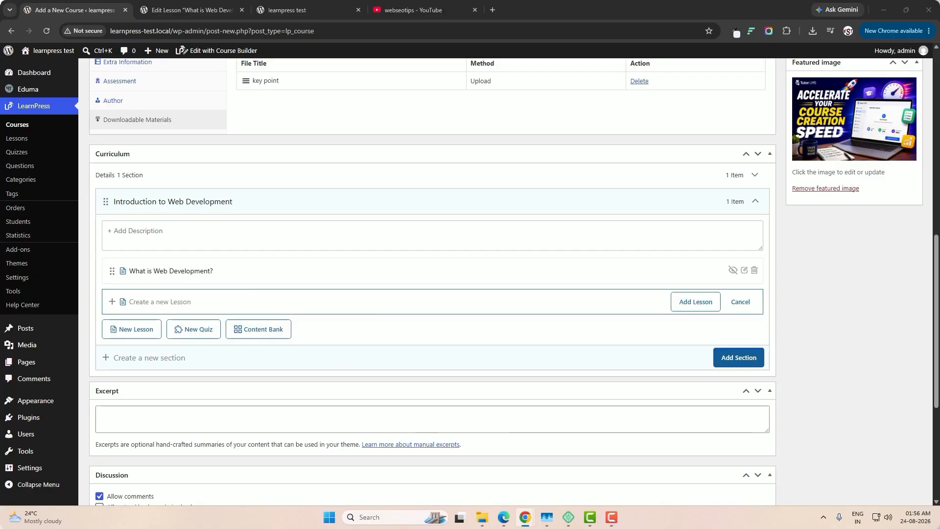
pyautogui.write('Why do we use it?')
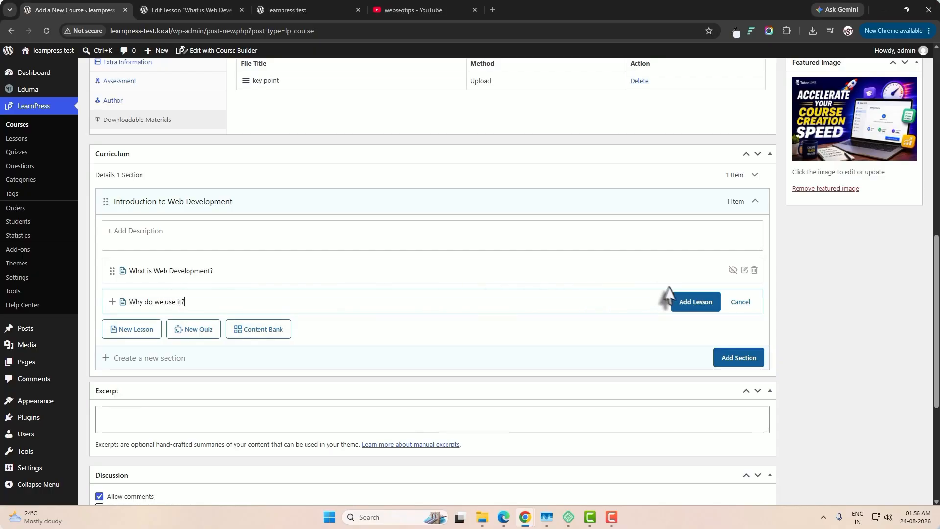
pyautogui.click(692, 303)
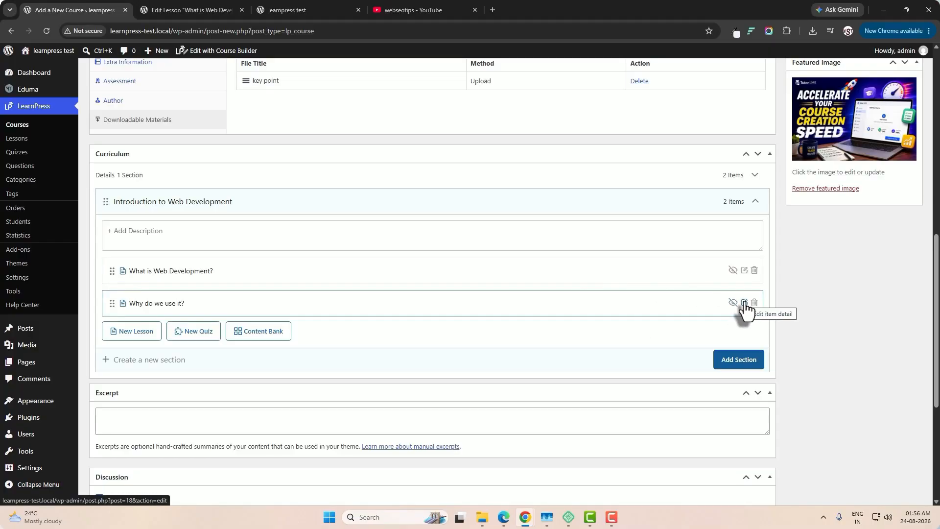
# Step: Glance at the saved What is Web Development? lesson, and add a curriculum section named "Where does it come from?" to the course
pyautogui.click(191, 11)
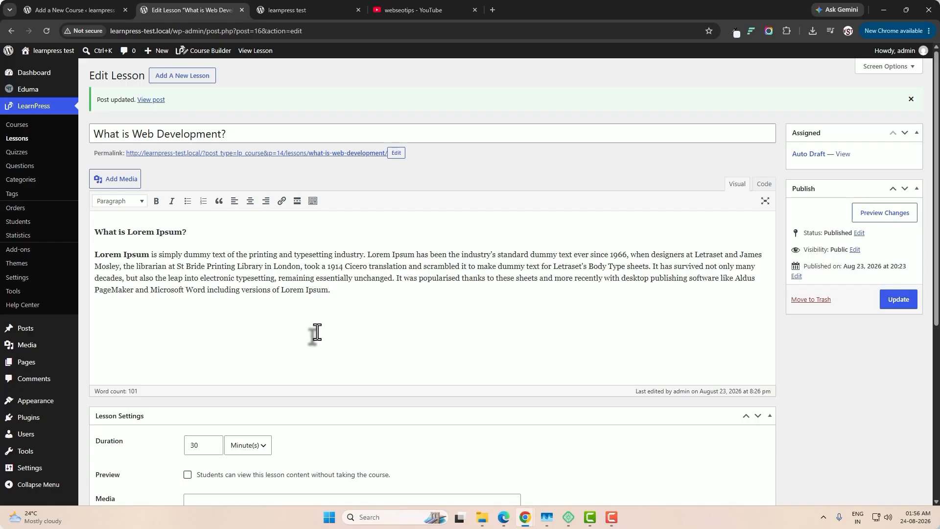
pyautogui.click(81, 10)
pyautogui.click(185, 364)
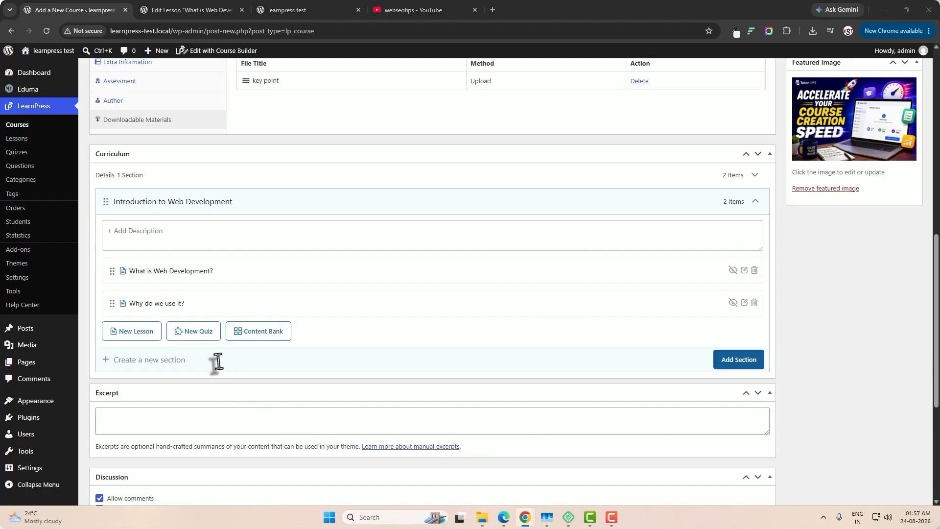
pyautogui.click(217, 361)
pyautogui.write('Where does it come from?')
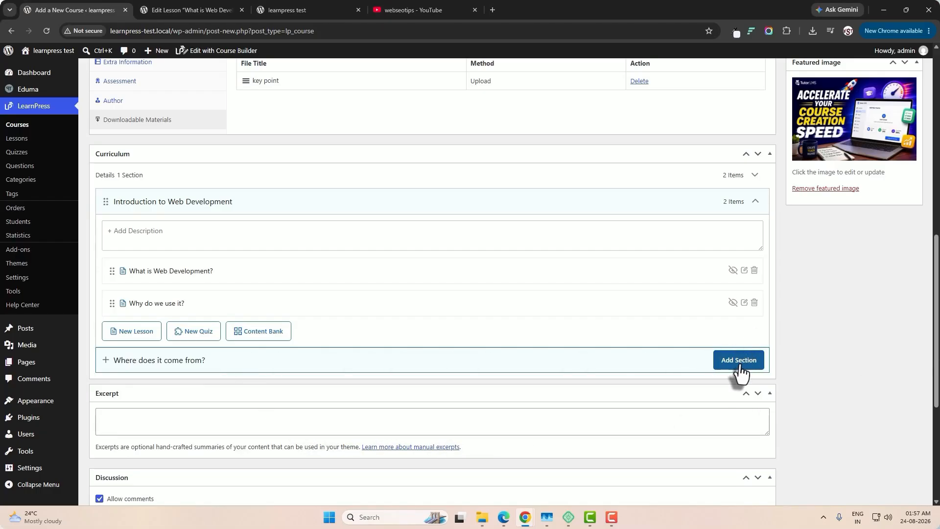
pyautogui.click(738, 361)
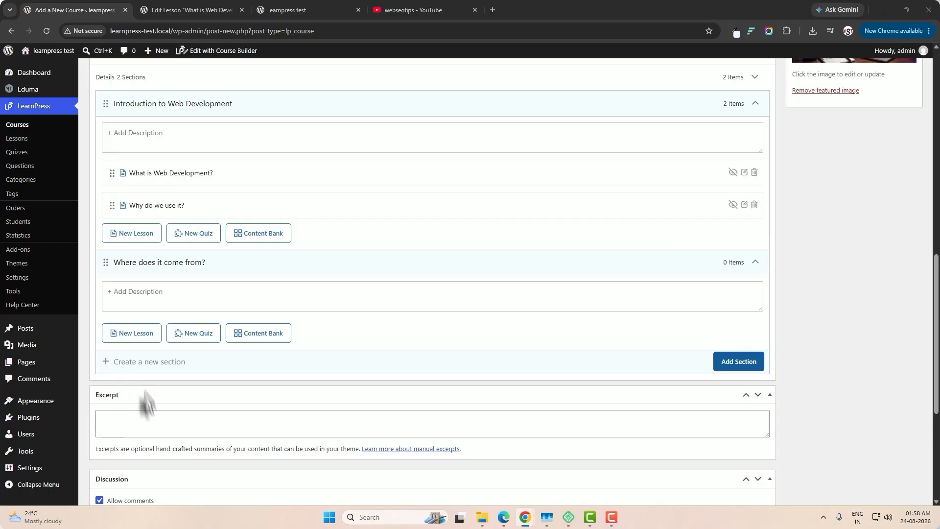
# Step: Set the course excerpt to "Once you have added all the important course information and created your course curriculum, you can publish the course."
pyautogui.click(131, 420)
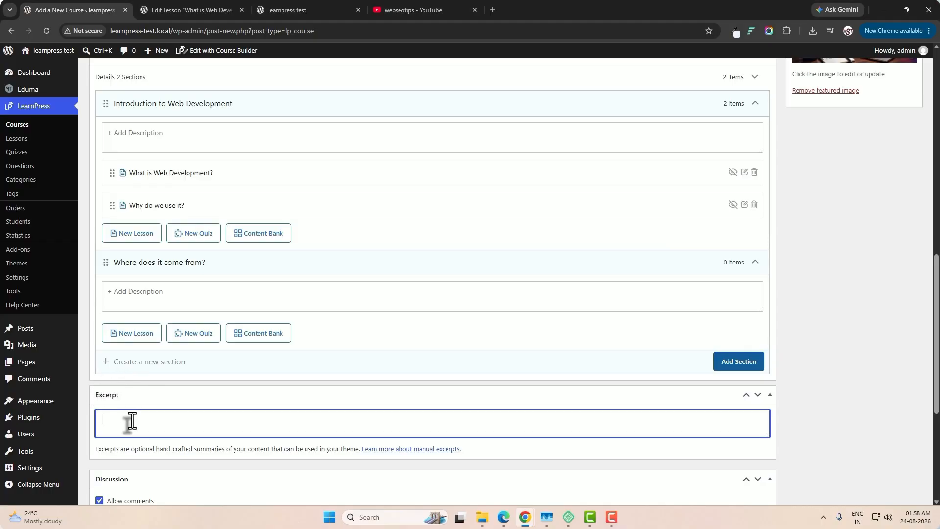
pyautogui.write('Once you have added all the important course information and created your course curriculum, you can publish the course.')
# Step: Turn comments for the course off and on again, and keep admin as the course author
pyautogui.scroll(-3, 130, 421)
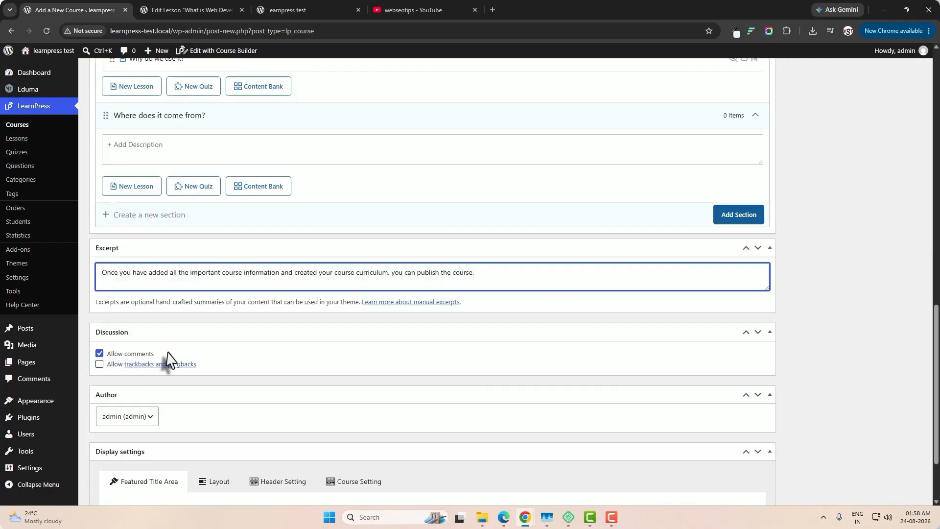
pyautogui.click(99, 355)
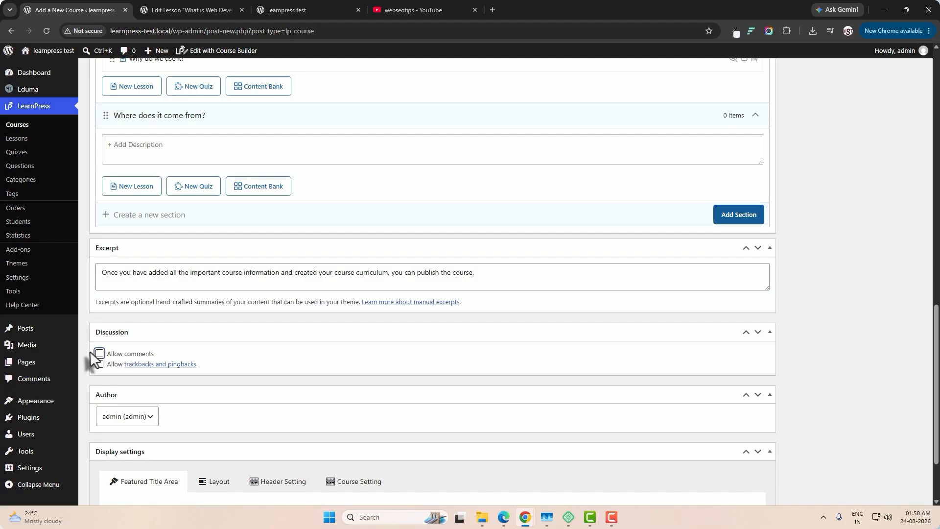
pyautogui.click(99, 354)
pyautogui.scroll(-2, 380, 409)
pyautogui.scroll(2, 95, 434)
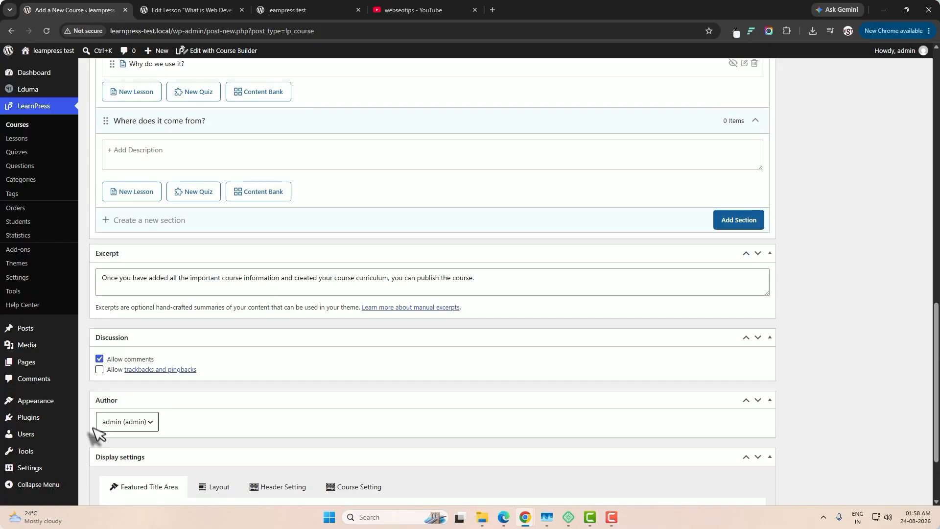
pyautogui.click(153, 423)
pyautogui.click(149, 437)
# Step: Publish the "Accelerate Your Course Creation Speed" course
pyautogui.scroll(10, 511, 450)
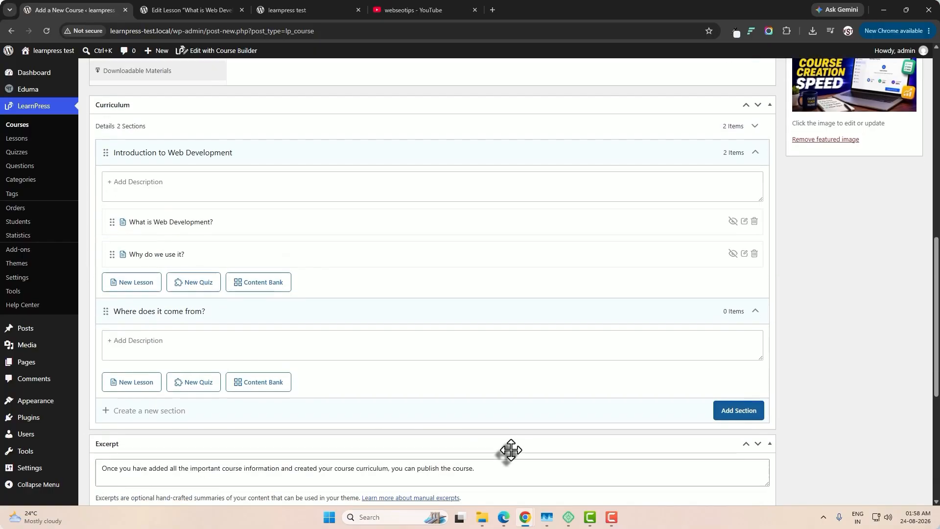
pyautogui.scroll(4, 511, 458)
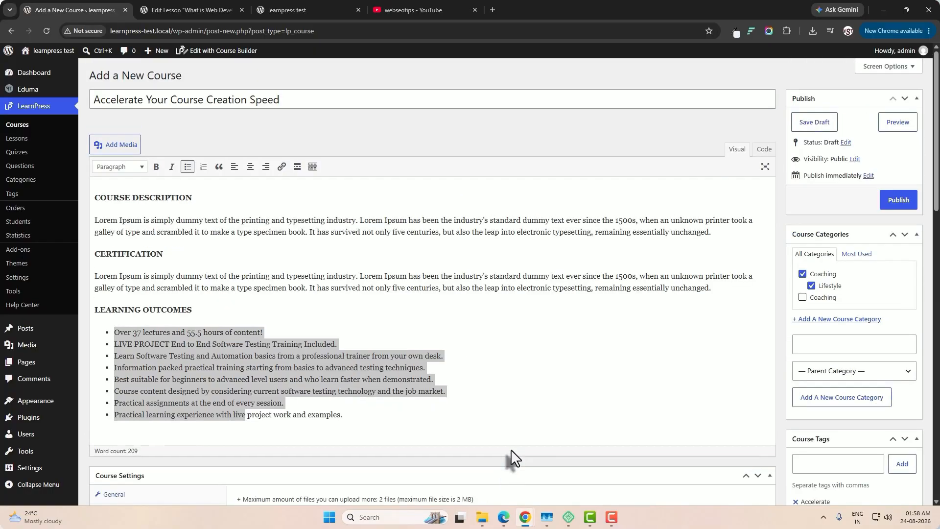
pyautogui.click(890, 208)
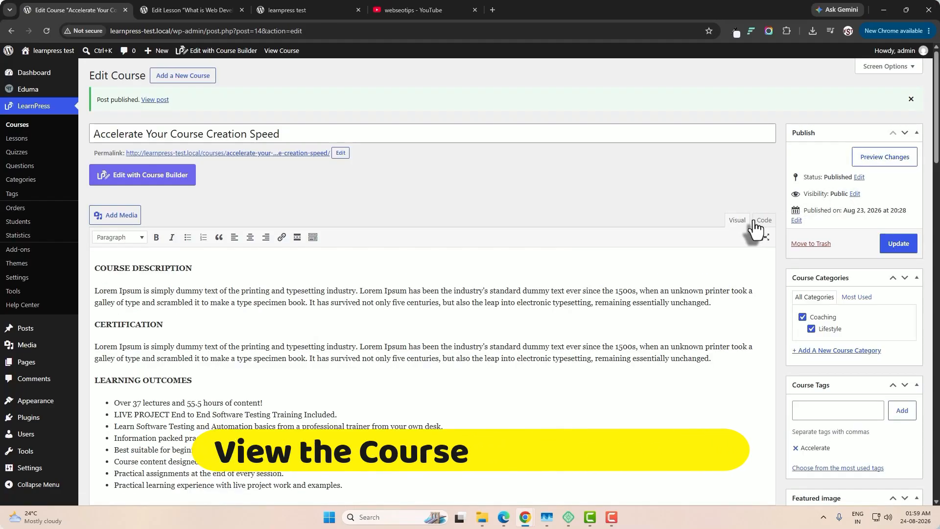
# Step: Preview the published course page and examine its title, teacher, categories and price
pyautogui.click(876, 166)
pyautogui.scroll(-6, 850, 269)
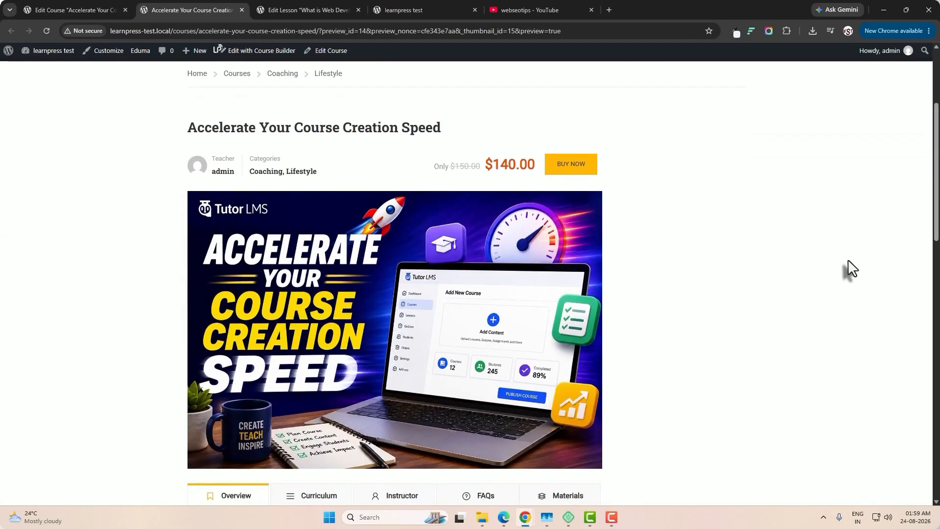
pyautogui.scroll(-5, 850, 269)
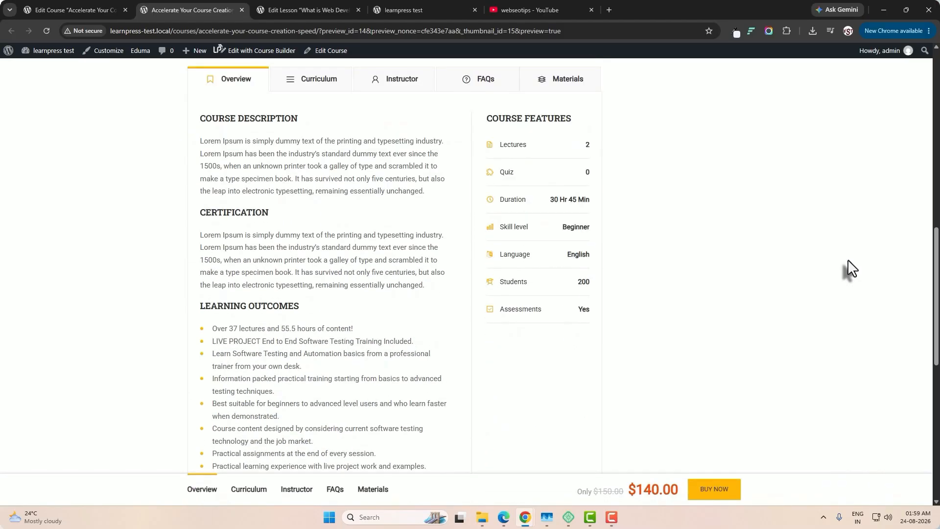
pyautogui.scroll(9, 262, 150)
pyautogui.tripleClick(262, 152)
pyautogui.click(238, 200)
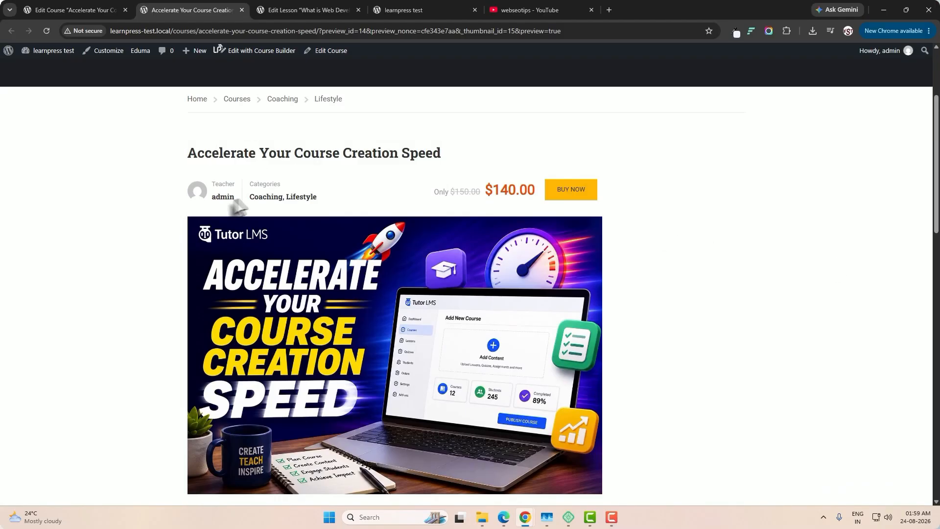
pyautogui.moveTo(327, 199); pyautogui.dragTo(245, 199)
pyautogui.moveTo(455, 195); pyautogui.dragTo(529, 192)
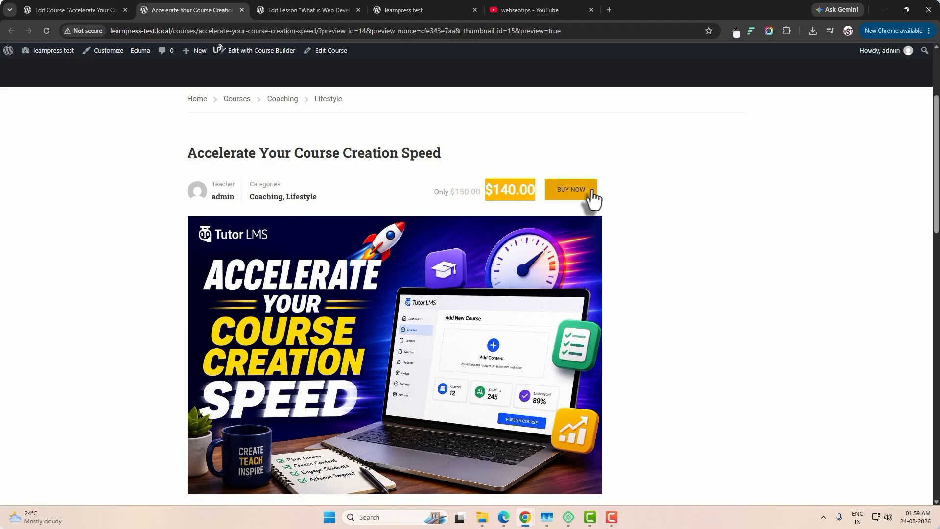
# Step: Review the previewed course's overview text and features, and the sections and lessons in its curriculum
pyautogui.scroll(-5, 315, 235)
pyautogui.click(316, 234)
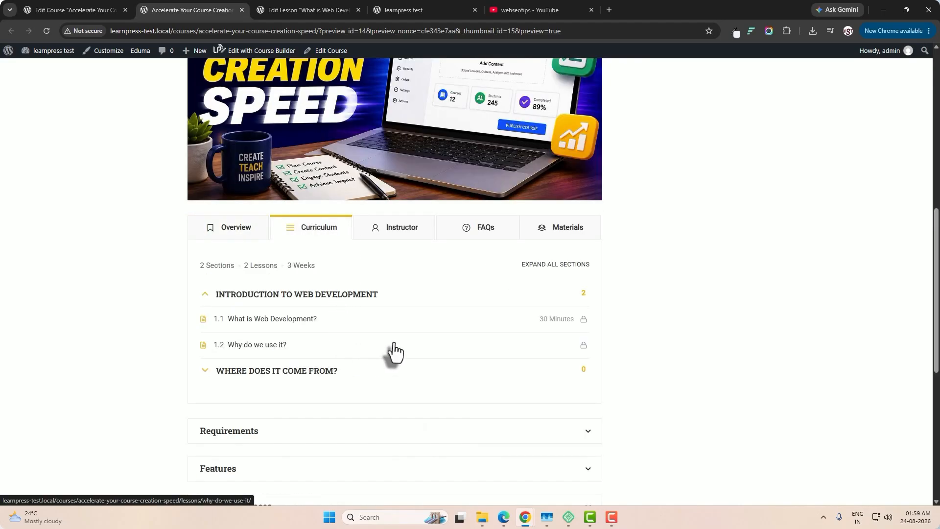
pyautogui.click(243, 232)
pyautogui.scroll(-4, 345, 323)
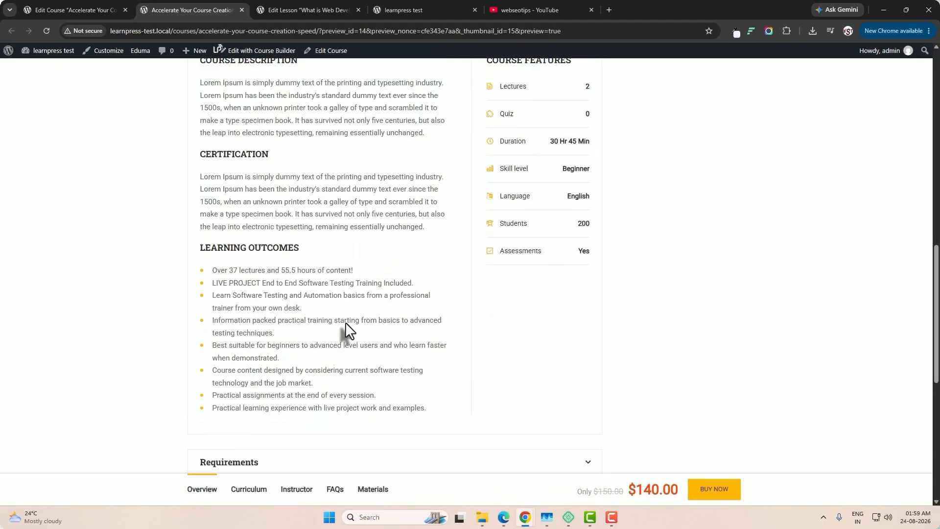
pyautogui.scroll(3, 345, 323)
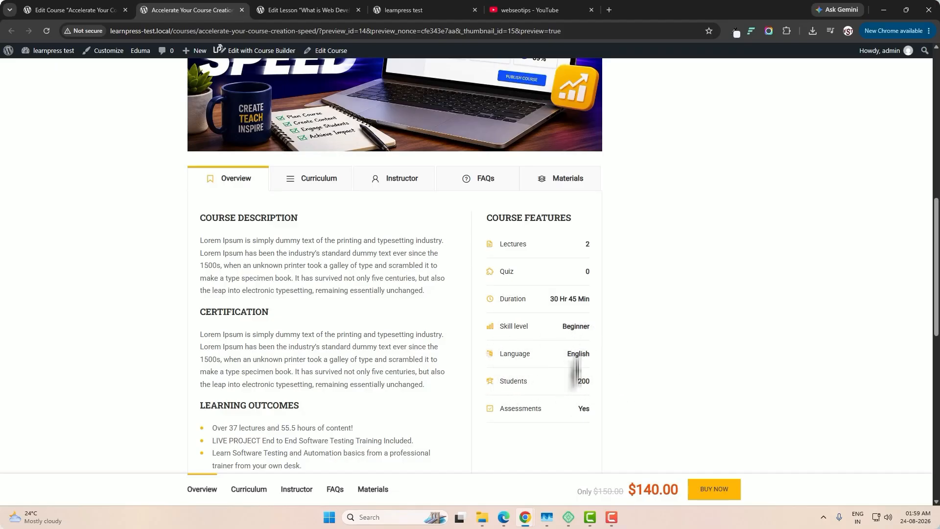
pyautogui.click(323, 185)
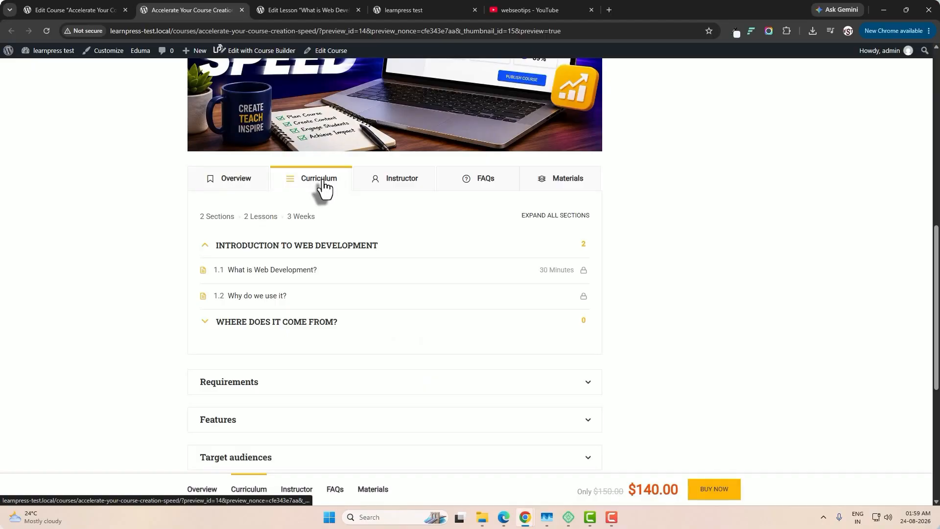
pyautogui.moveTo(225, 246); pyautogui.dragTo(367, 246)
pyautogui.click(319, 247)
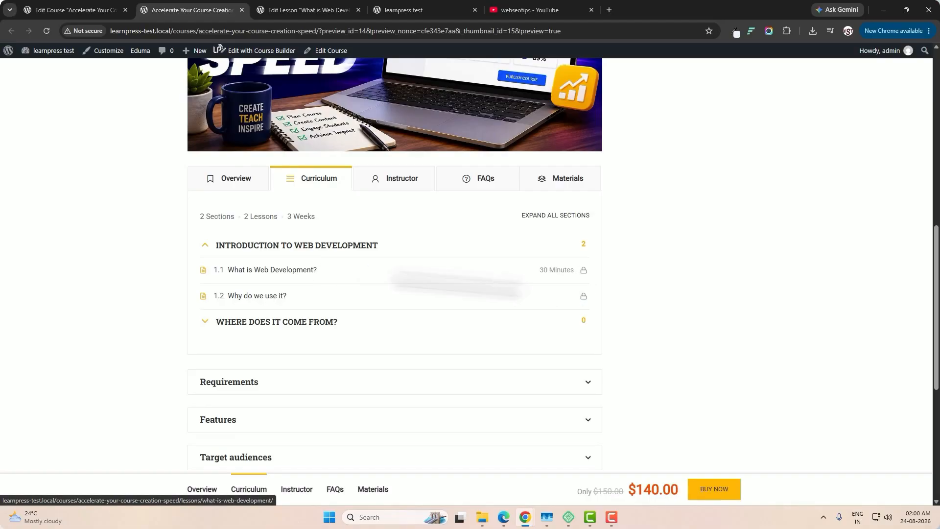
pyautogui.scroll(5, 585, 303)
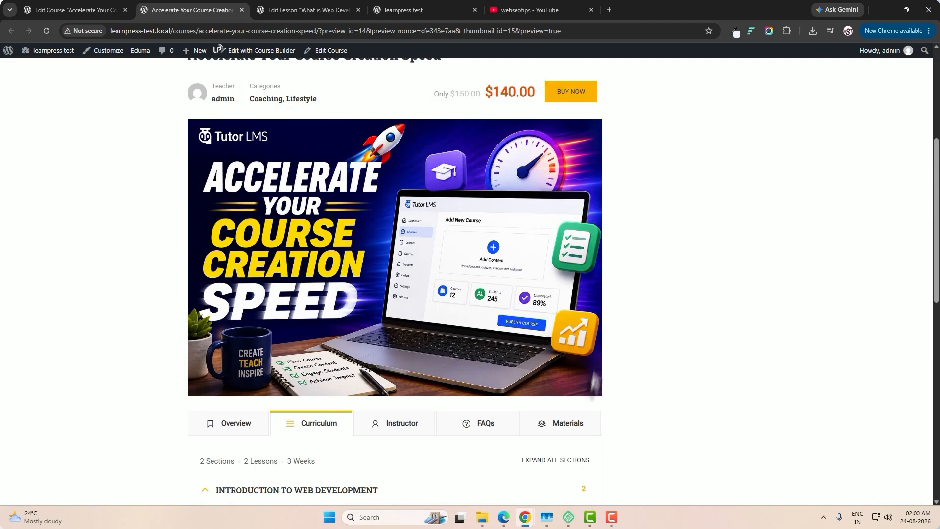
pyautogui.scroll(-4, 587, 386)
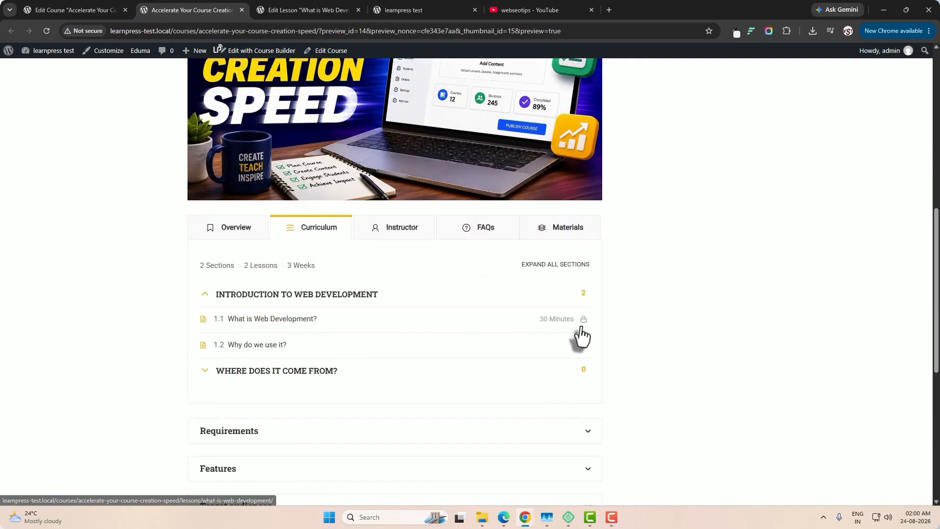
# Step: Examine the previewed course's instructor details, FAQs and downloadable materials, including the "key point" file
pyautogui.click(397, 234)
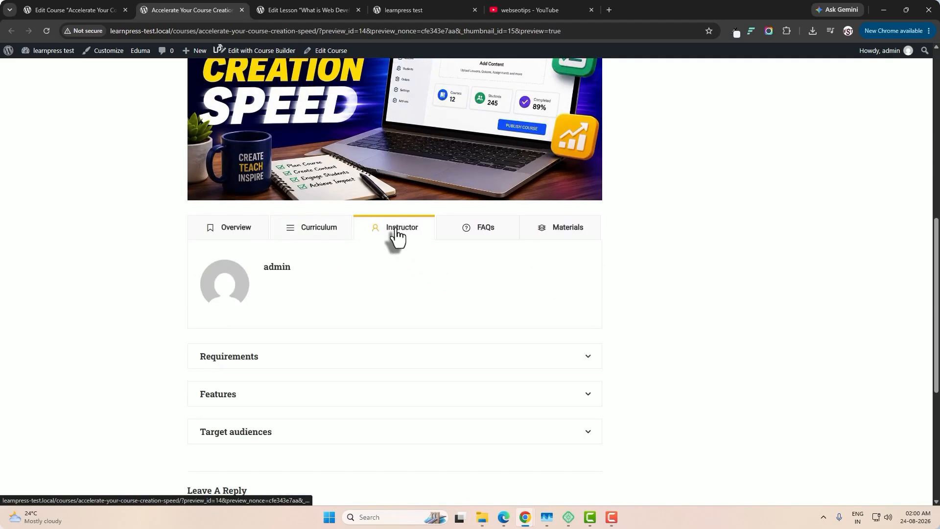
pyautogui.click(477, 233)
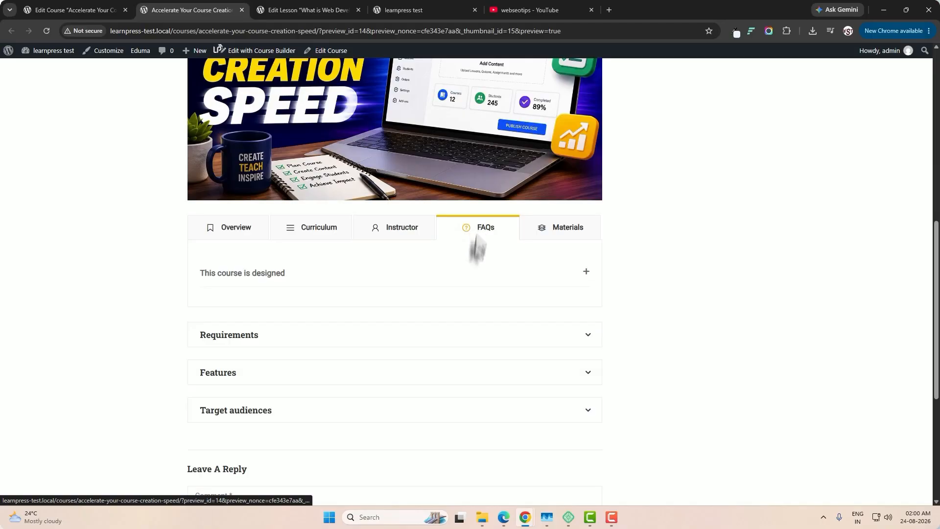
pyautogui.click(584, 275)
pyautogui.click(585, 275)
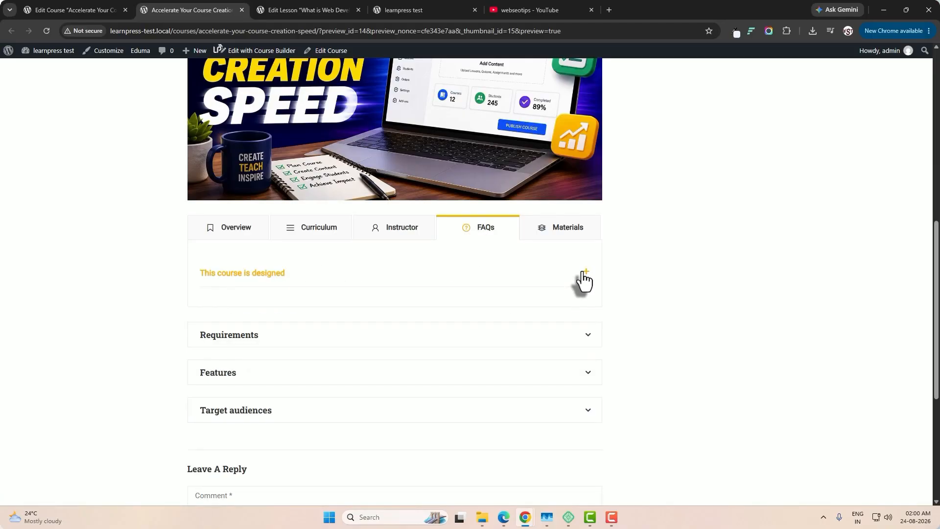
pyautogui.click(563, 234)
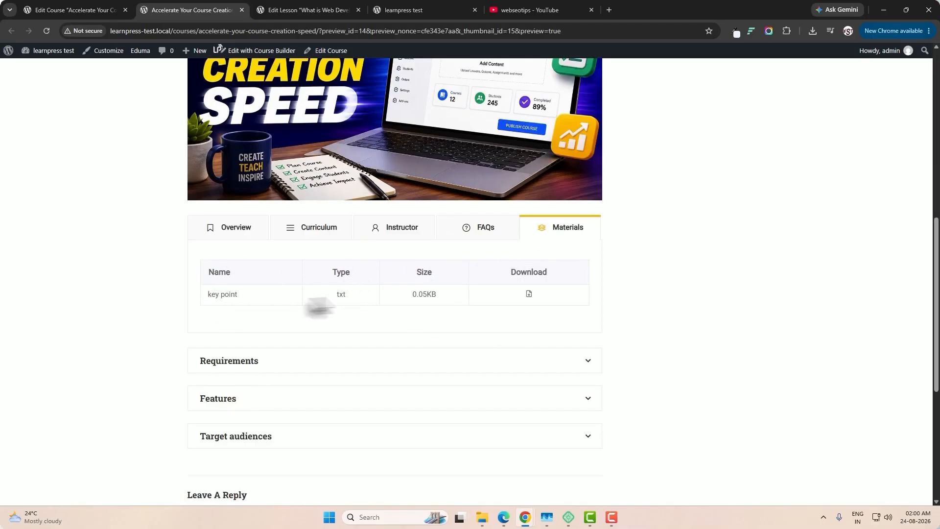
pyautogui.moveTo(206, 297); pyautogui.dragTo(251, 301)
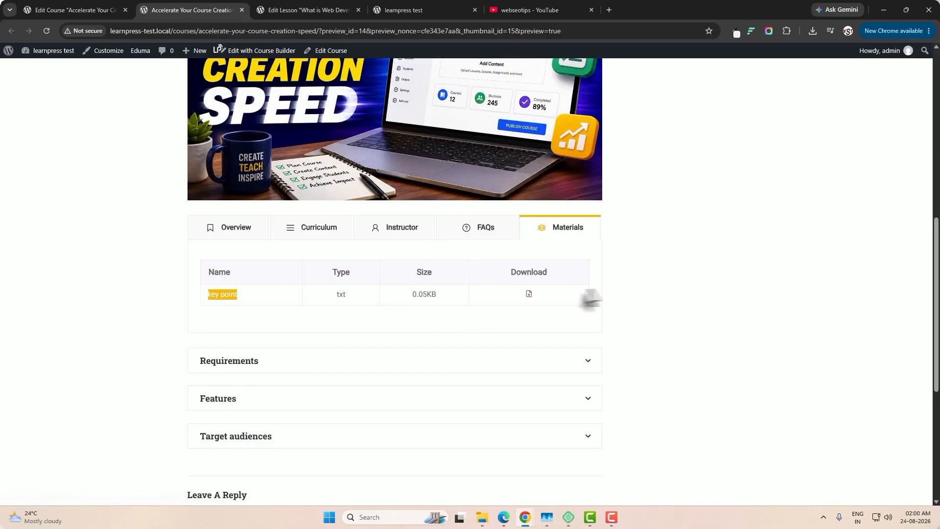
# Step: Check the Requirements, Features and Target audiences blocks and the comment form on the previewed course page
pyautogui.scroll(-3, 653, 315)
pyautogui.click(361, 221)
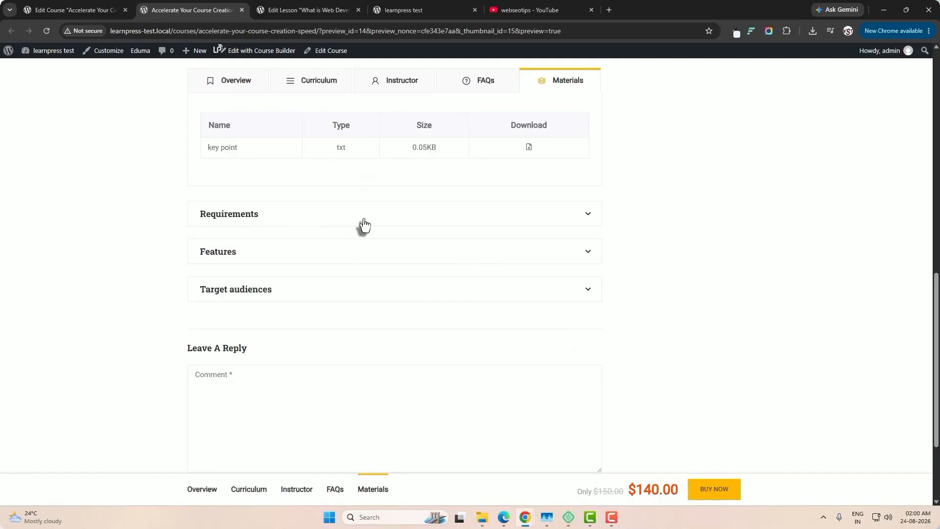
pyautogui.click(290, 329)
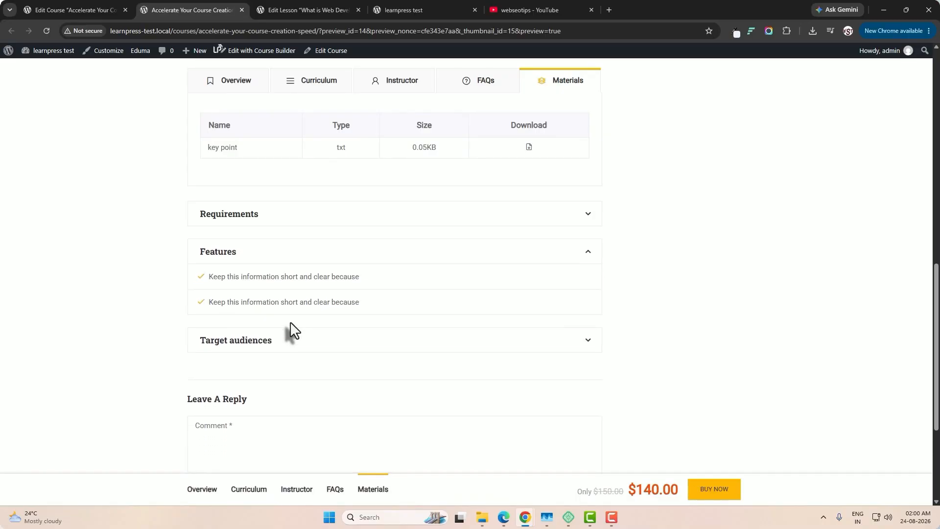
pyautogui.click(306, 342)
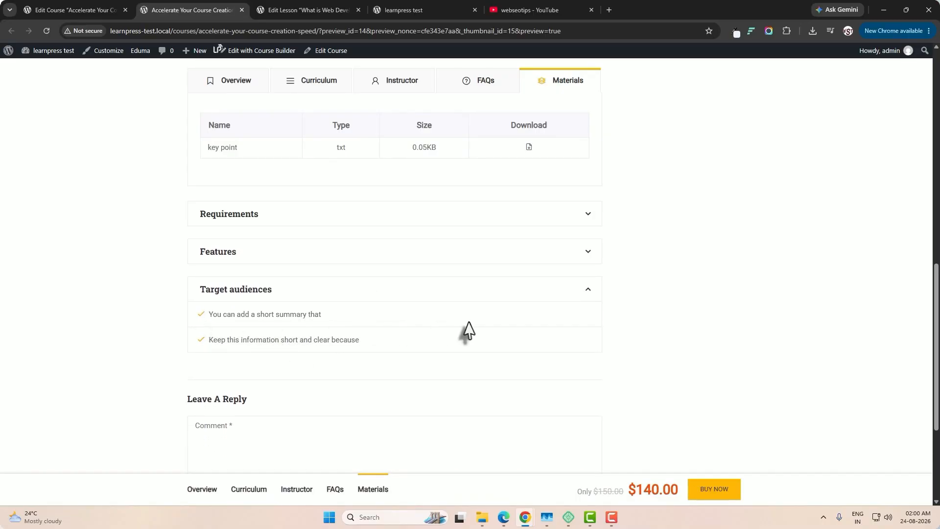
pyautogui.scroll(-3, 469, 321)
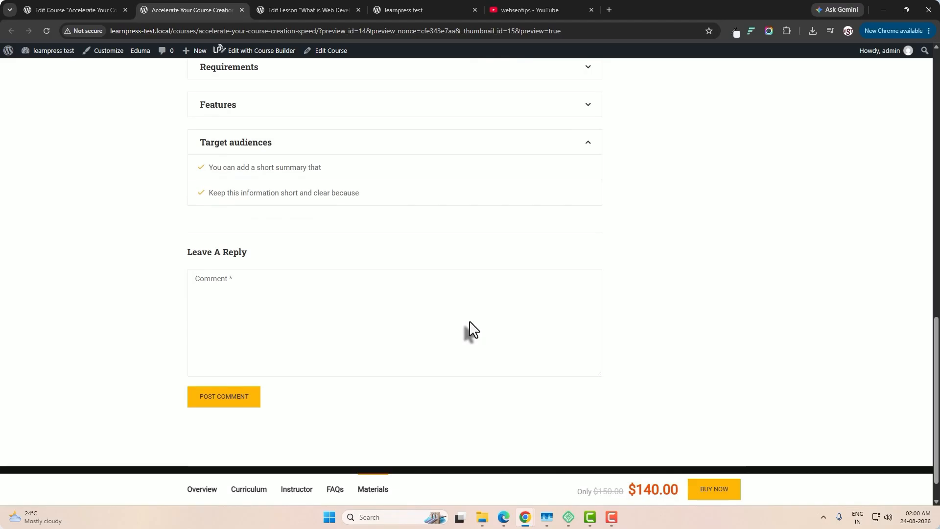
pyautogui.scroll(-1, 437, 325)
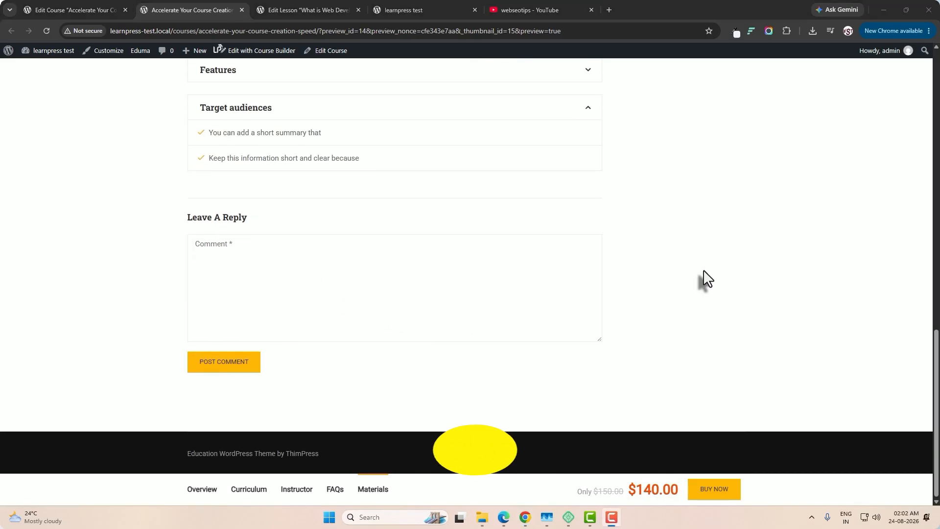